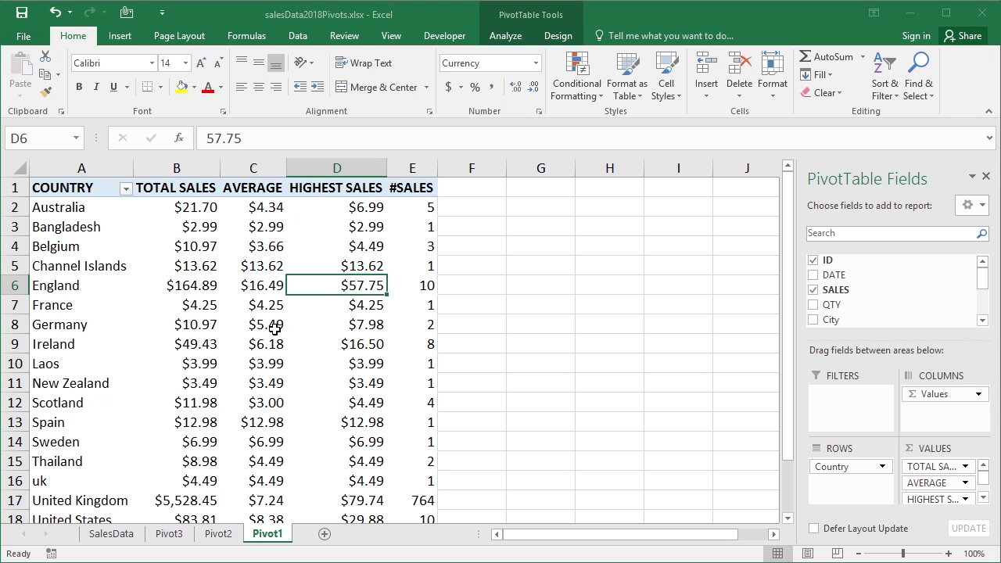
- Insert a Sales Rep slicer for the pivot table and move it clear of the table, over columns G to I
left_click(506, 36)
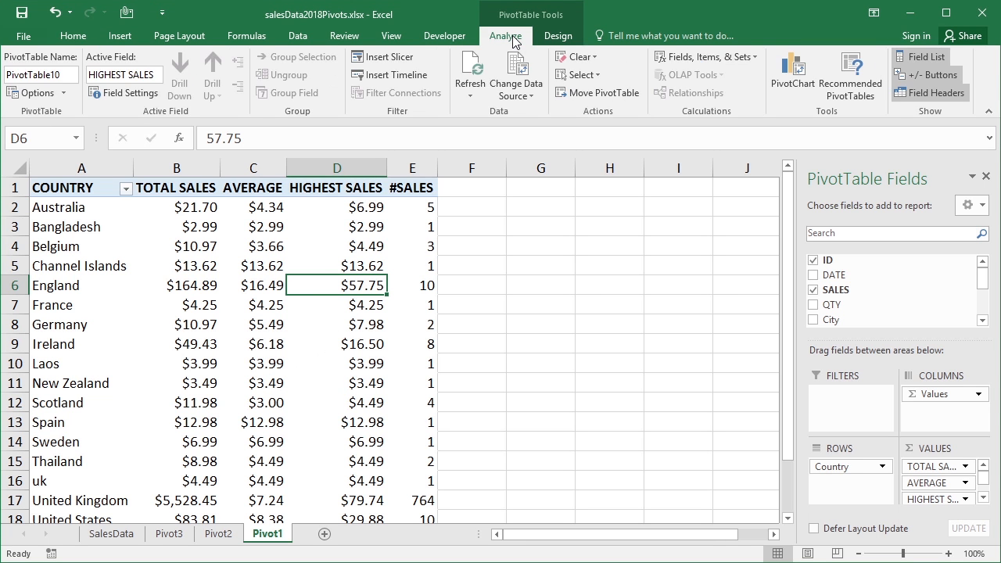
left_click(393, 58)
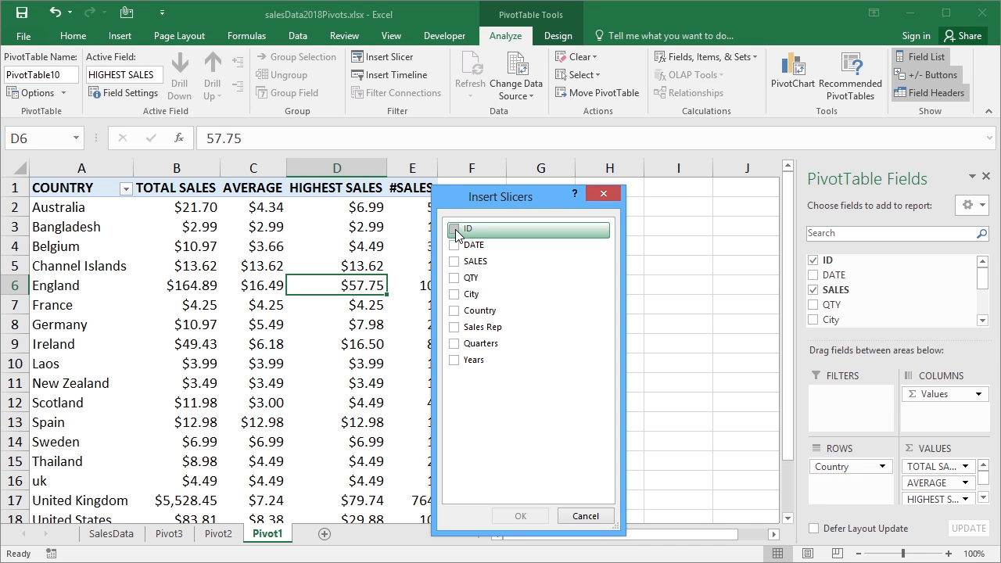
left_click(454, 328)
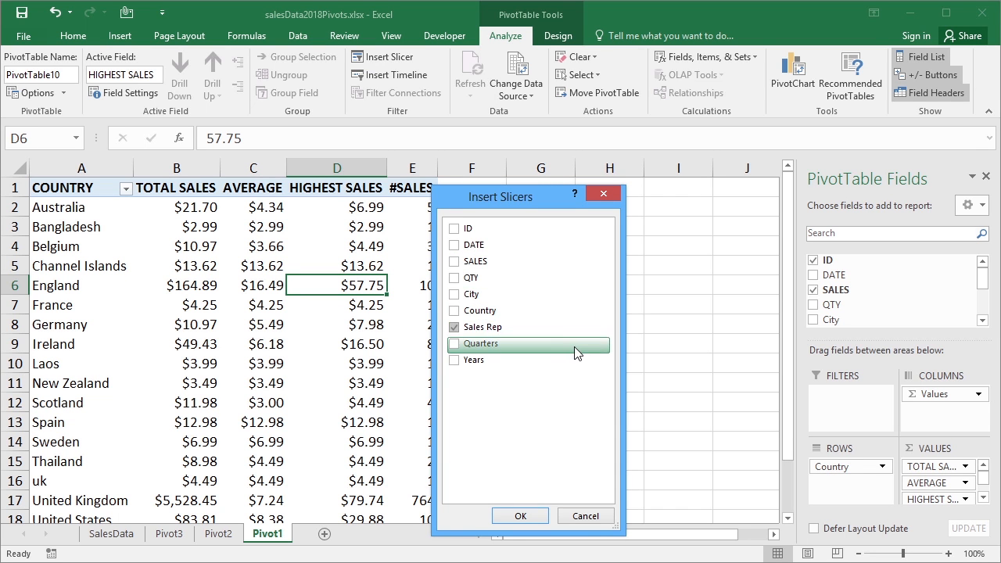
left_click(520, 516)
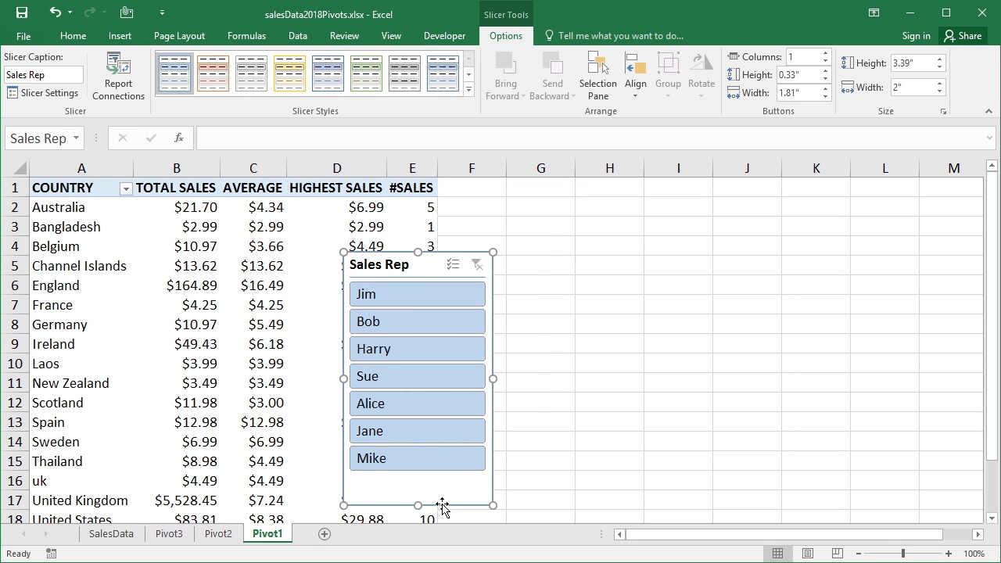
left_click_drag(446, 487, 623, 439)
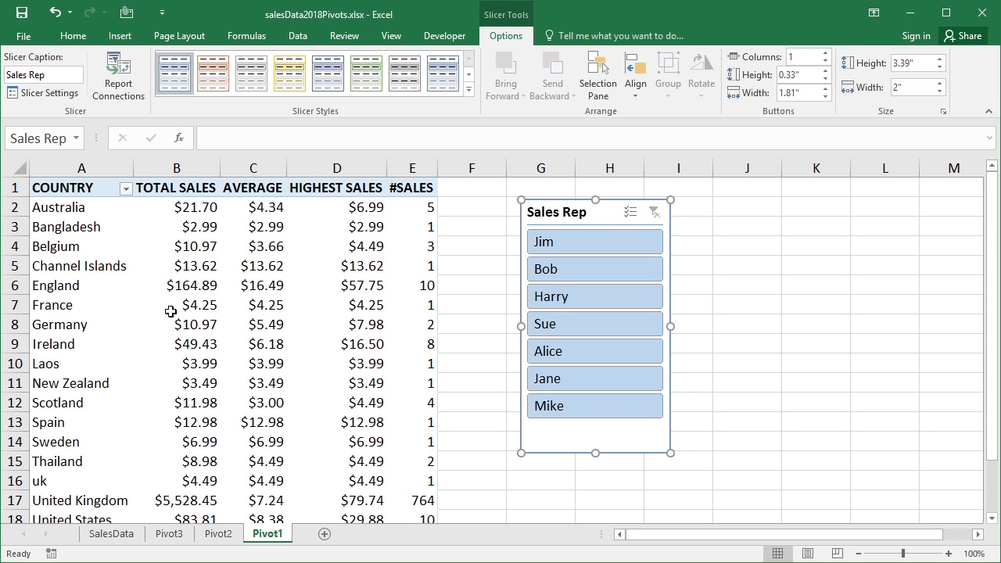
- Filter the pivot table to the first, second, fourth and seventh sales reps using the Sales Rep slicer
left_click(573, 329)
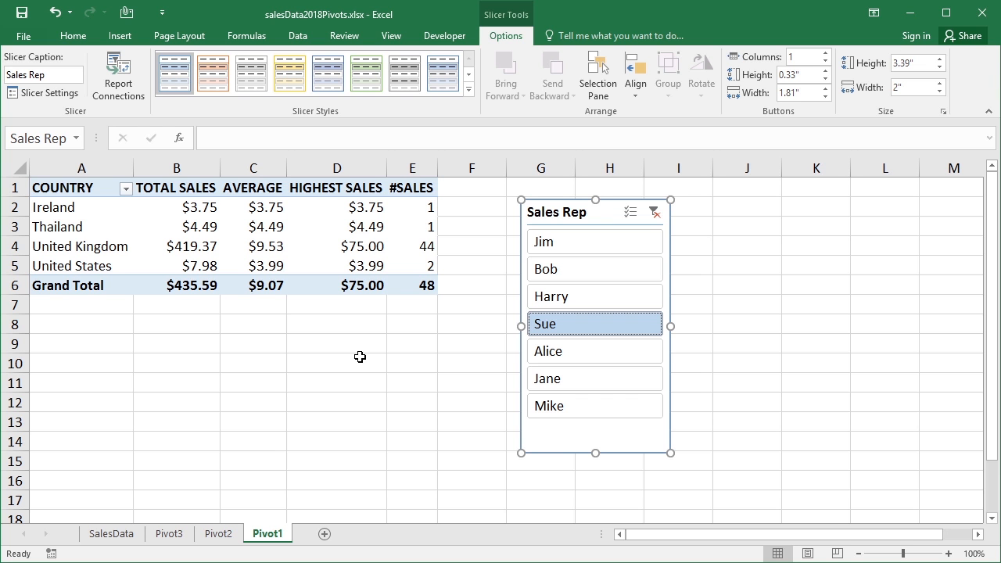
left_click(582, 413, "ctrl")
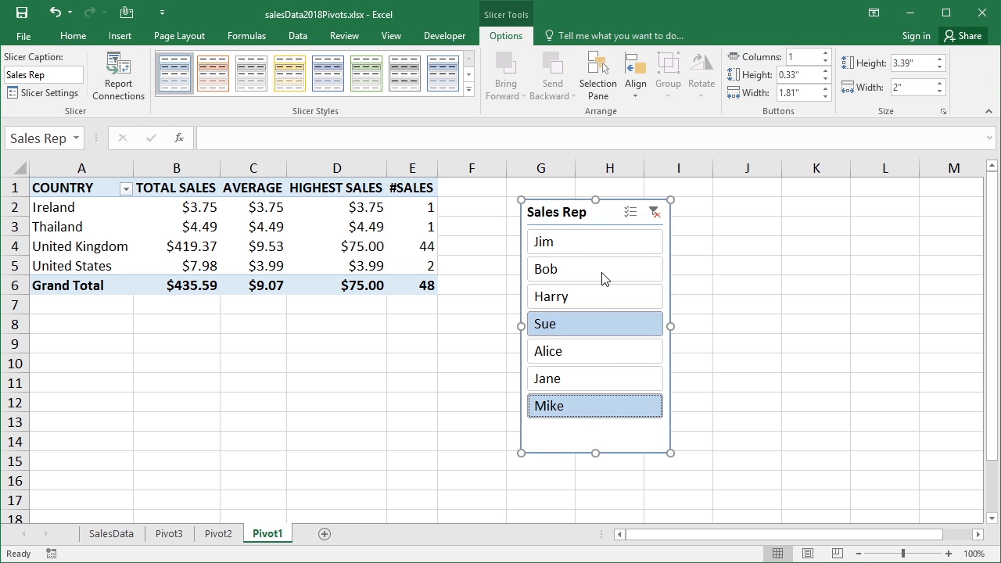
left_click(619, 237, "ctrl")
left_click(590, 270, "ctrl")
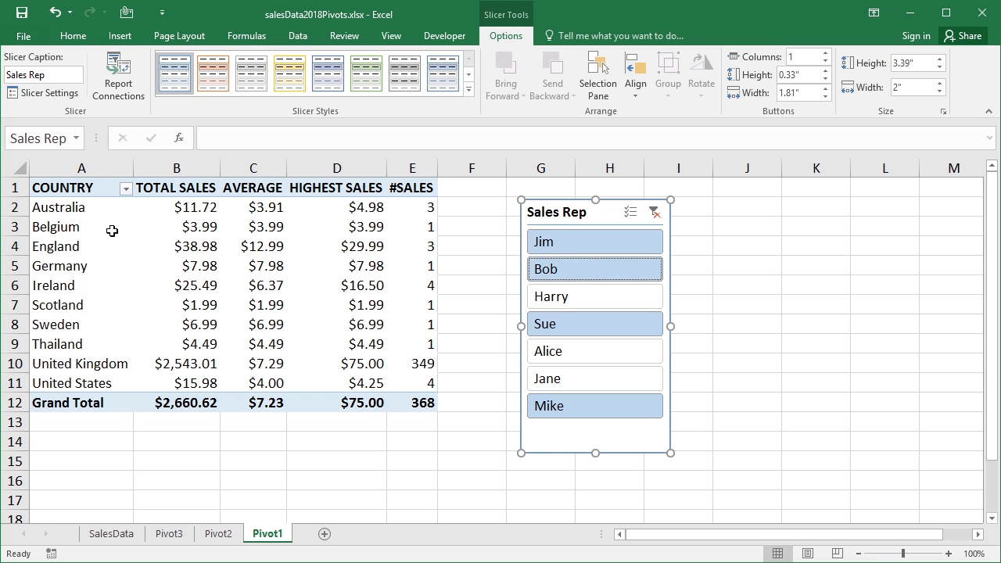
mouse_move(358, 307)
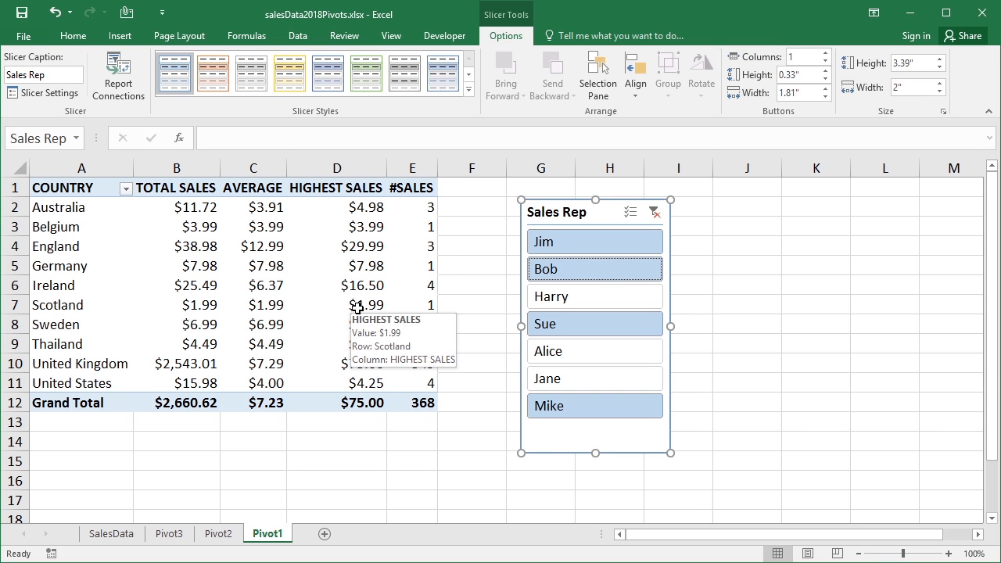
mouse_move(279, 350)
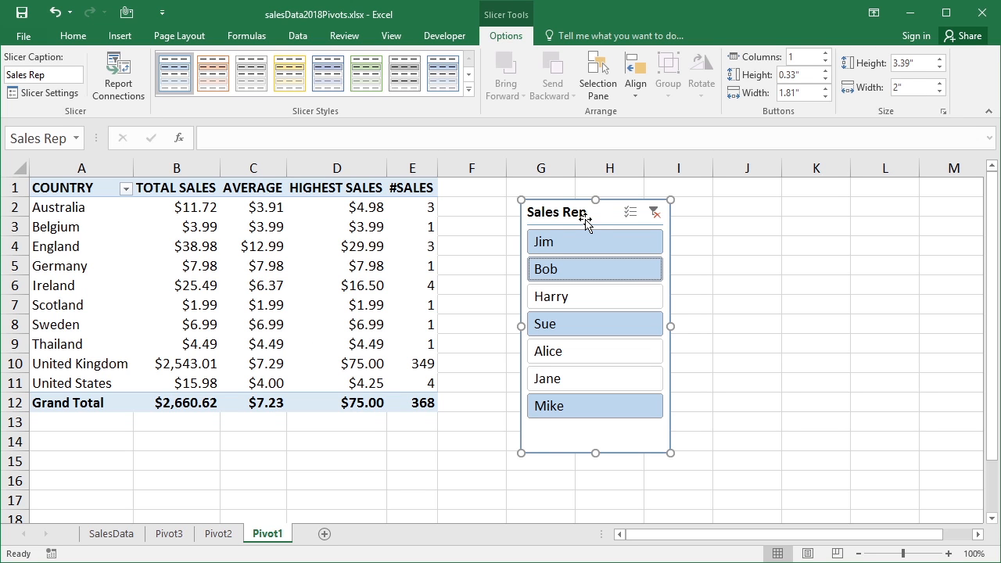
- Turn on multi-select in the Sales Rep slicer, toggling several reps before clearing its filter
left_click(630, 212)
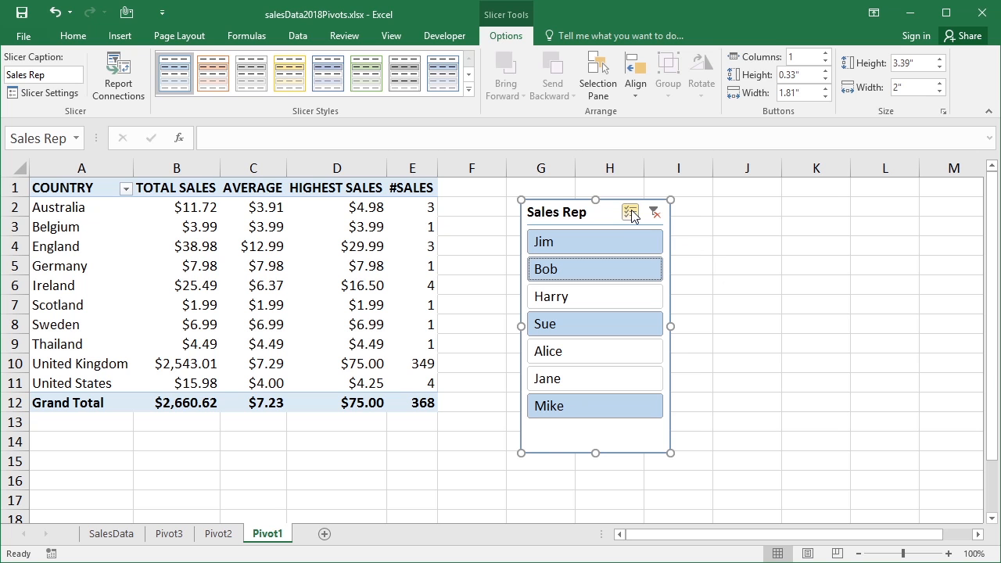
left_click(574, 350)
left_click(649, 352)
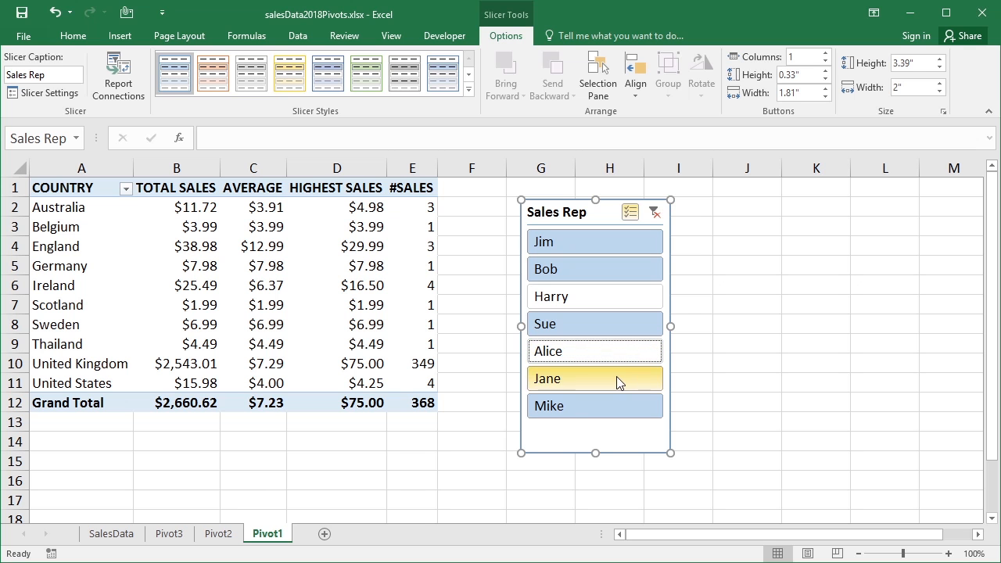
left_click(581, 242)
left_click(618, 242)
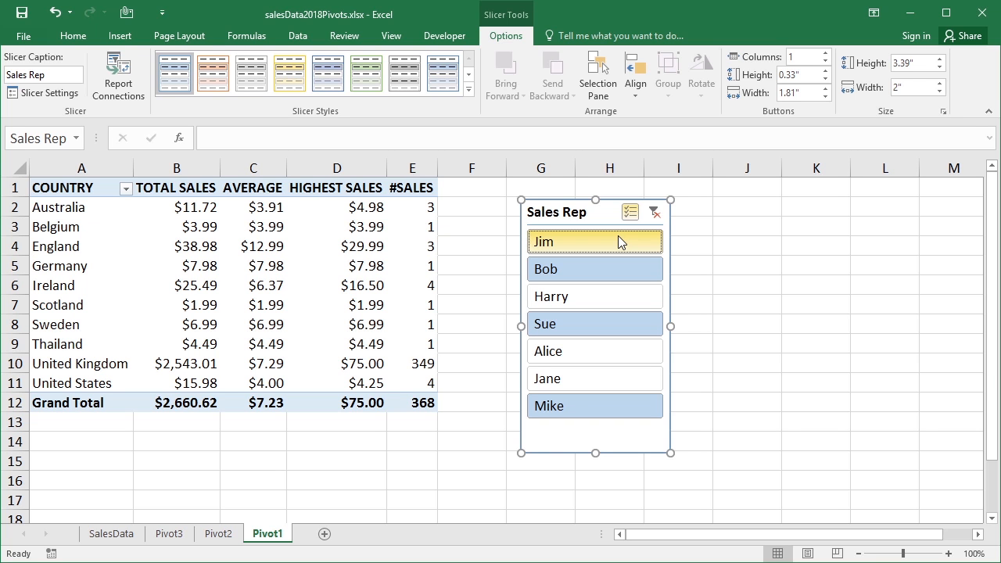
left_click(563, 378)
left_click(554, 295)
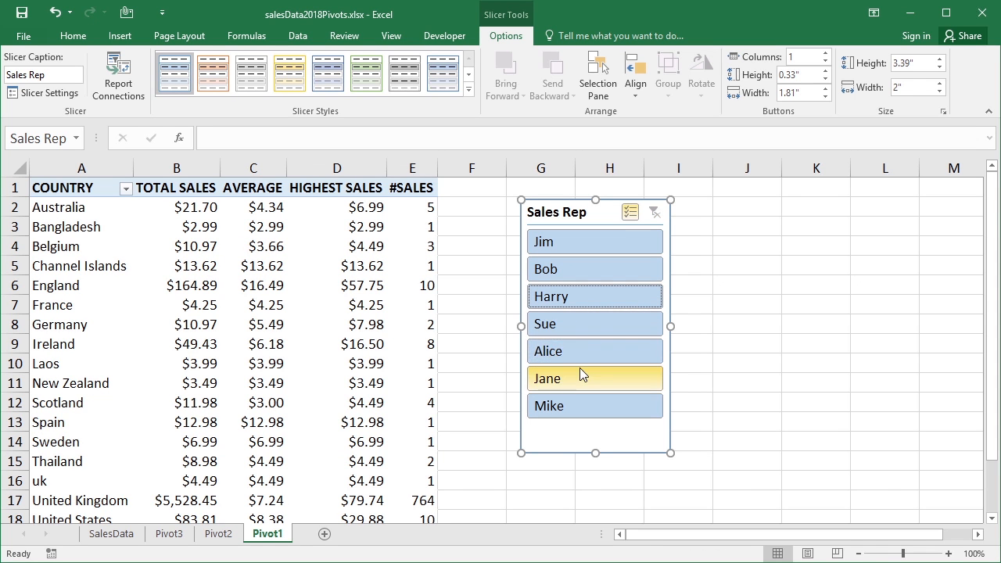
left_click(618, 352)
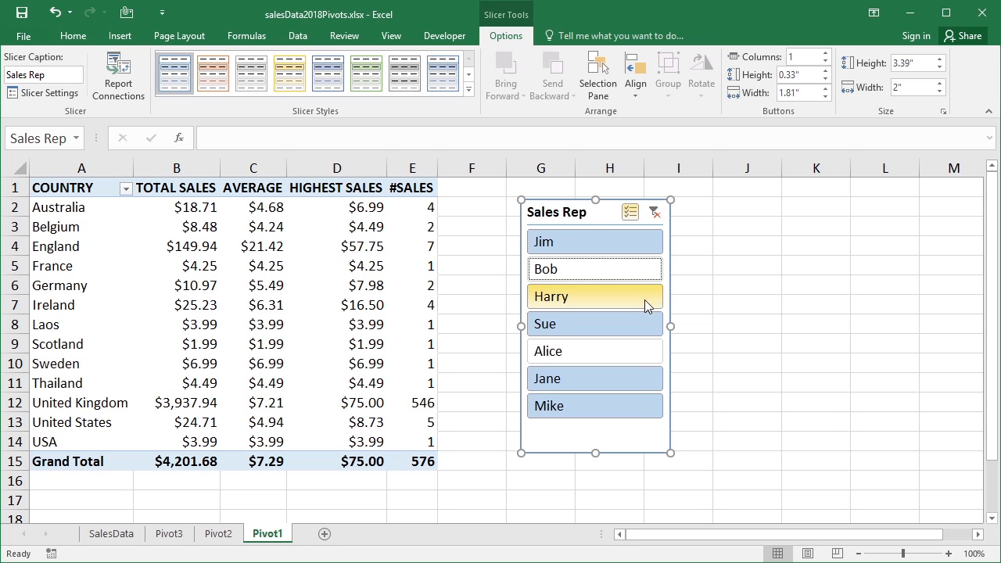
left_click(656, 213)
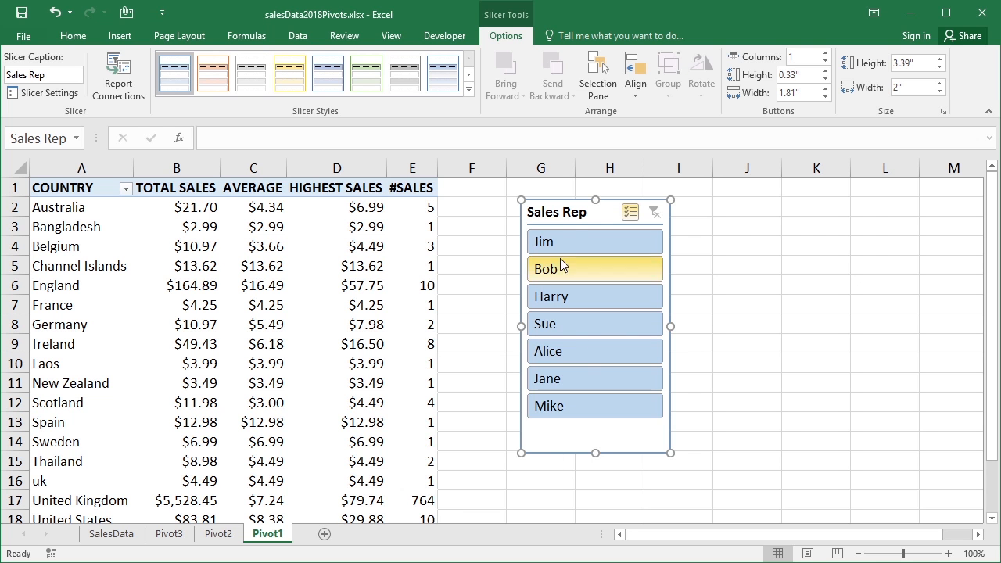
- Move the Sales Rep slicer closer to the pivot table and insert a Country slicer directly beside it
left_click_drag(584, 212, 439, 210)
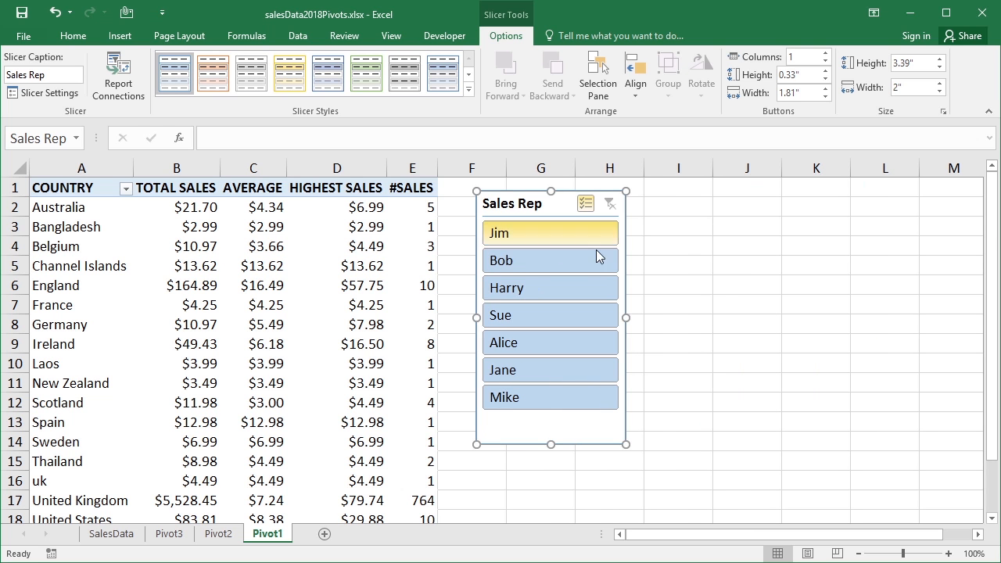
left_click(190, 260)
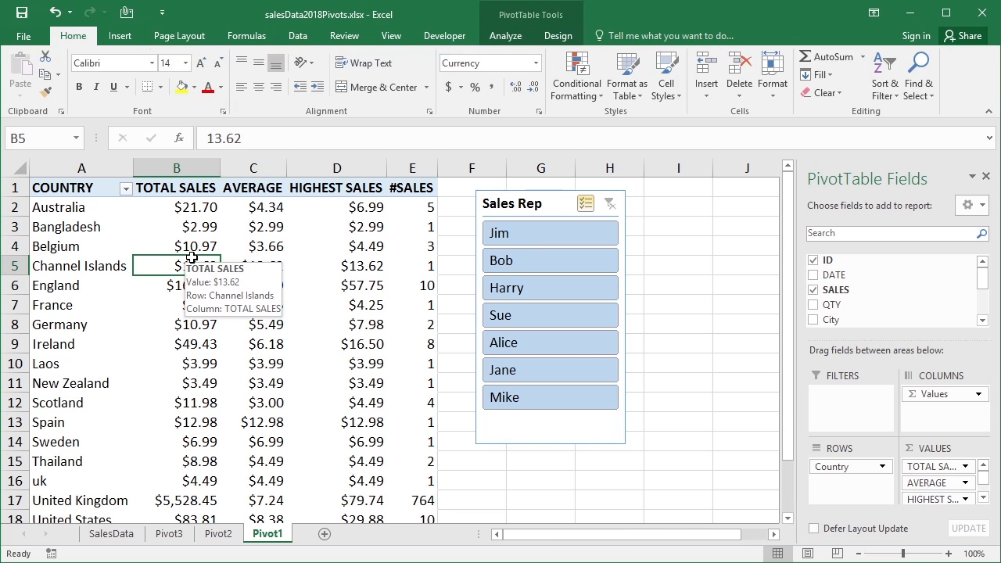
left_click(502, 37)
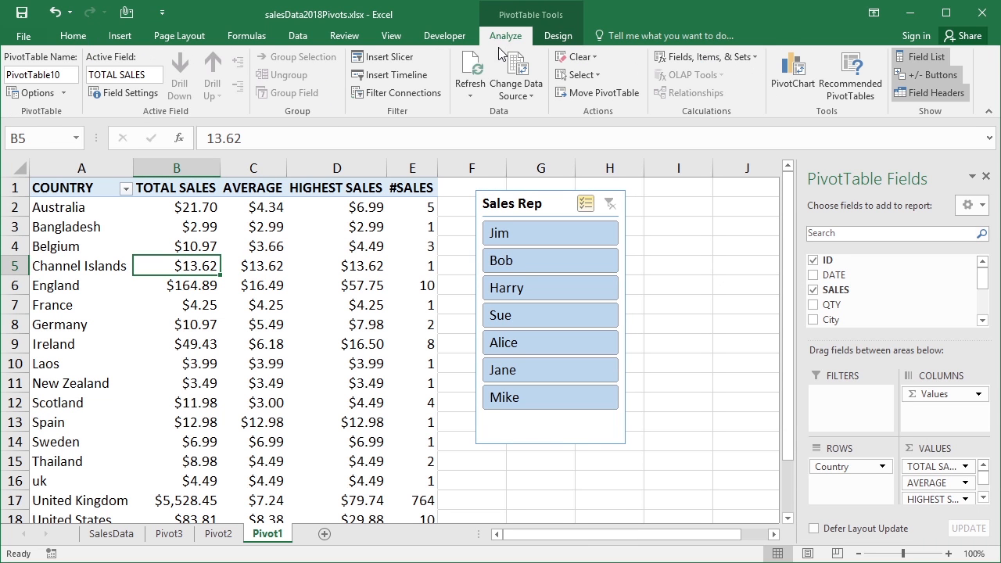
left_click(390, 57)
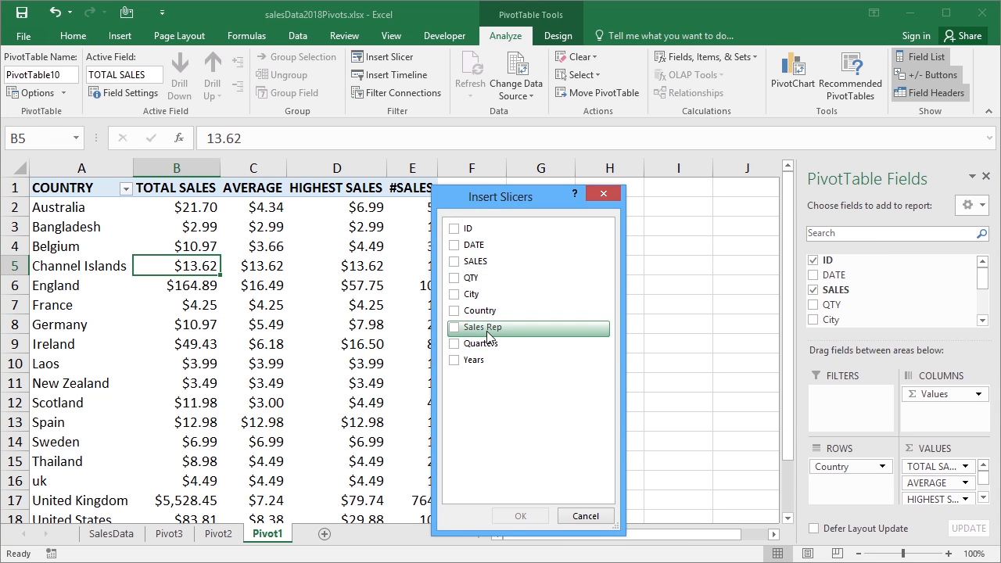
left_click(454, 311)
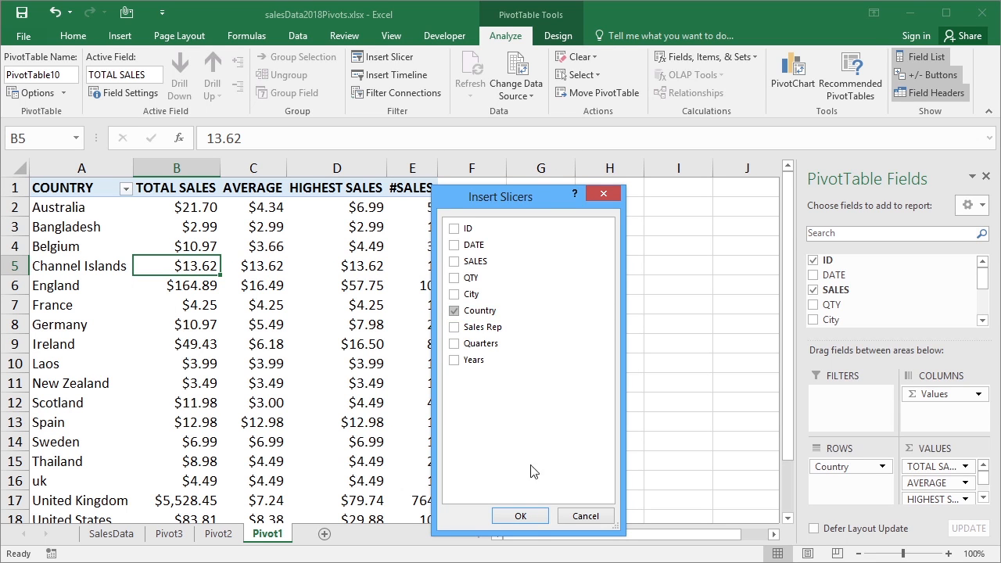
left_click(520, 516)
left_click_drag(387, 268, 672, 206)
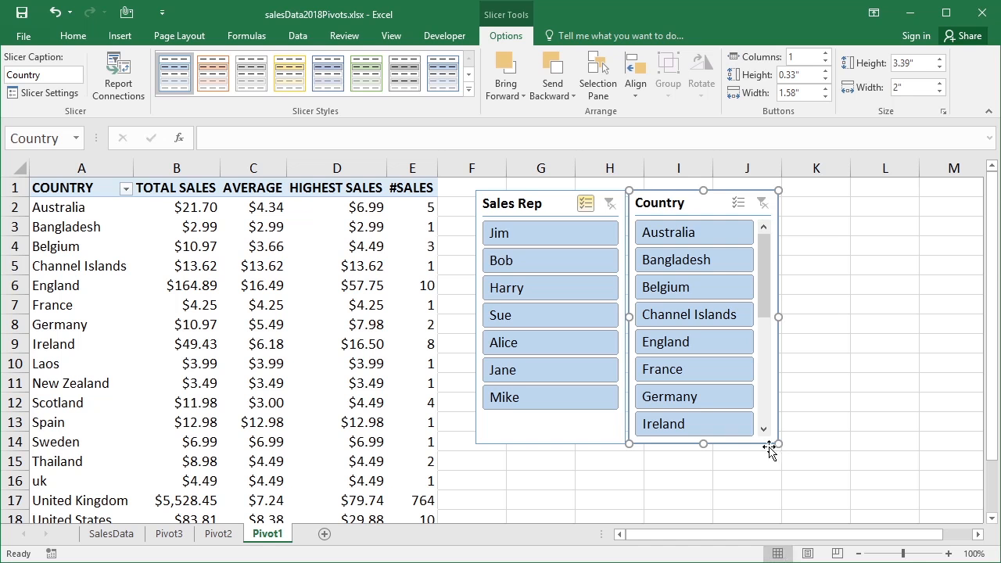
- Enlarge the Country slicer to about 4.35" high and 2.06" wide
left_click_drag(770, 442, 782, 422)
scroll(983, 384, "up", 4)
left_click_drag(996, 235, 996, 331)
left_click_drag(781, 502, 779, 377)
left_click_drag(988, 345, 994, 184)
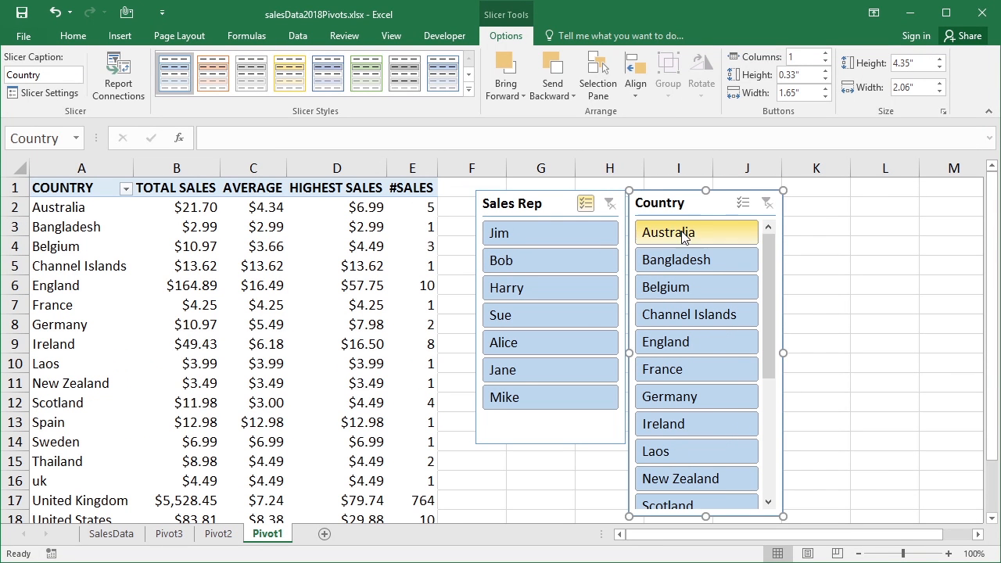
- Turn on multi-select in the Country slicer and exclude Belgium, England and Germany, checking the exclusions in the COUNTRY column's filter list
left_click(743, 203)
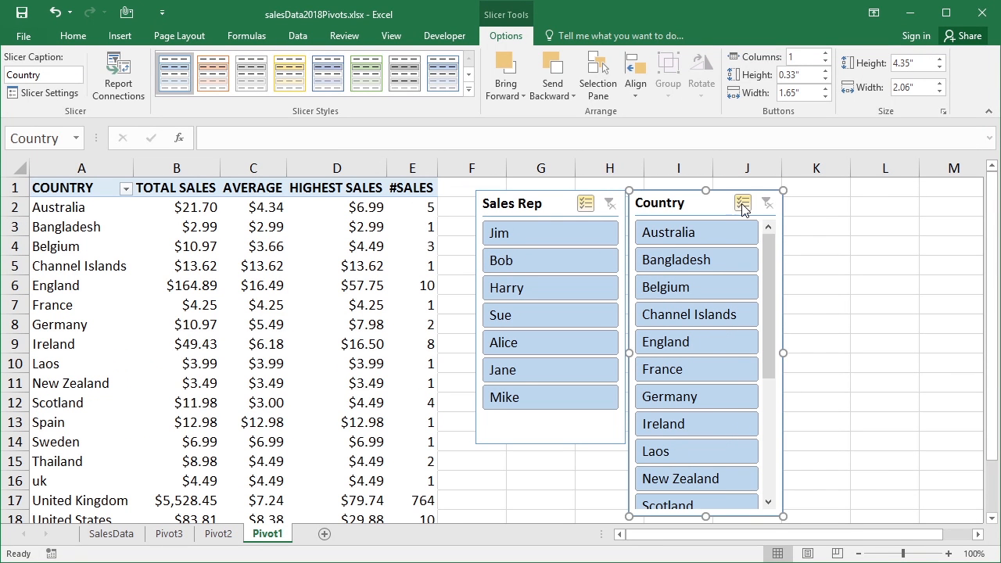
left_click(700, 291)
left_click(665, 344)
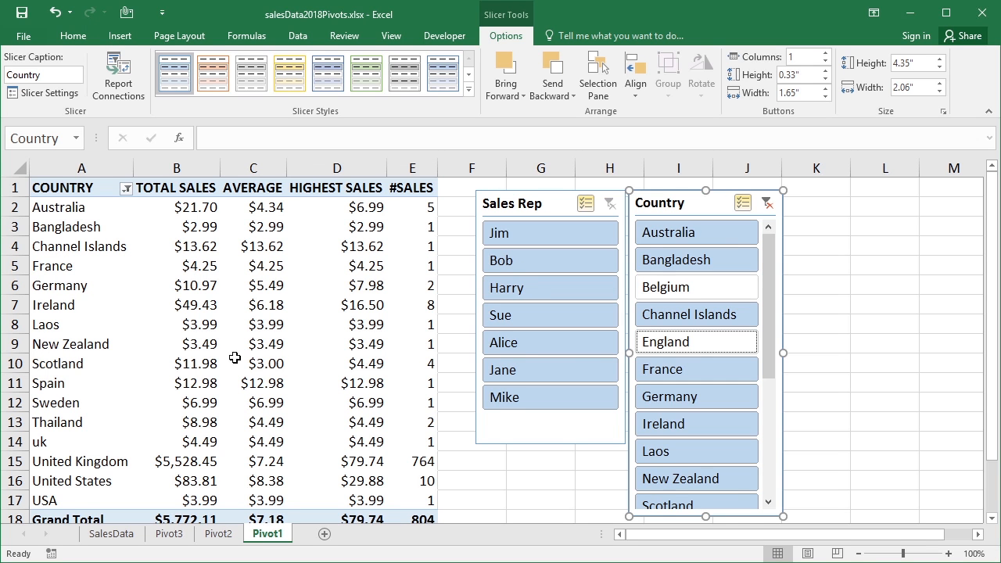
left_click(723, 399)
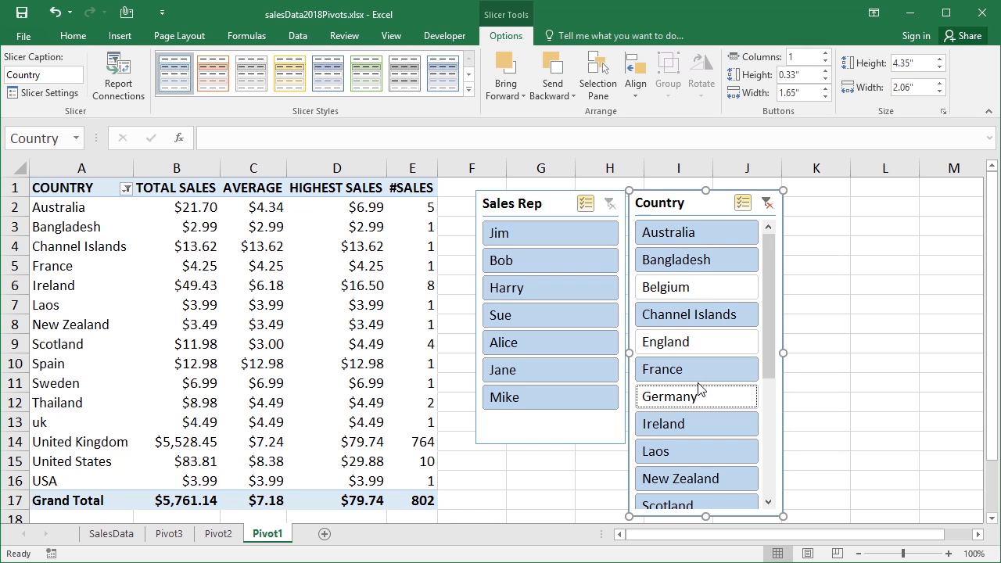
left_click(125, 189)
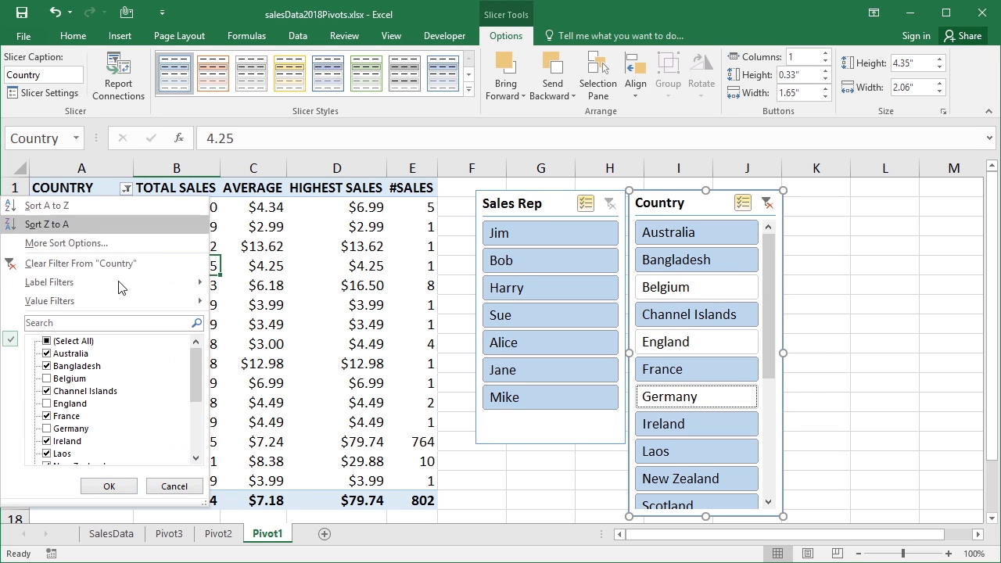
left_click(173, 487)
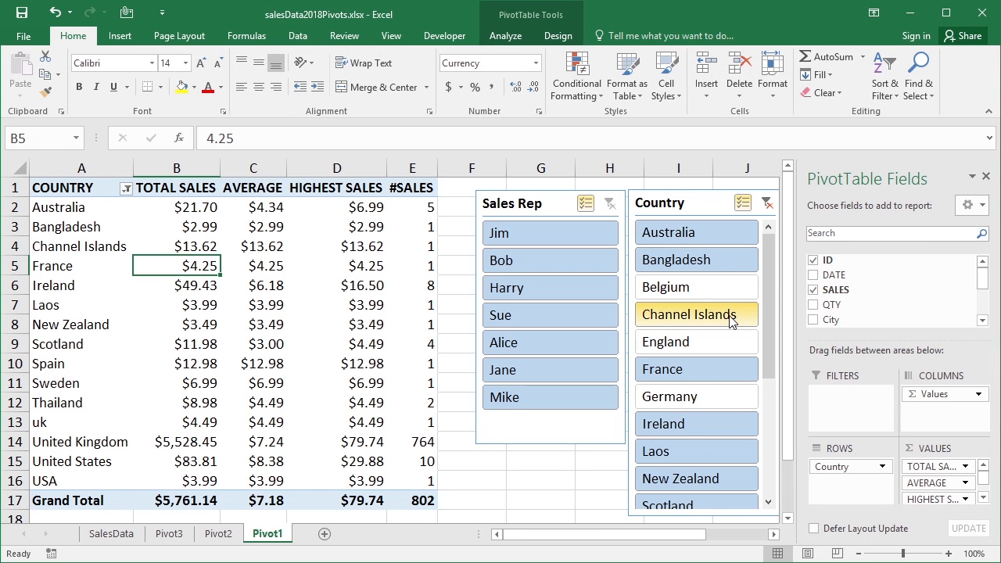
- Exclude Laos and Australia in the Country slicer, and the second and fifth reps in the Sales Rep slicer
left_click(693, 452, "ctrl")
left_click(674, 232, "ctrl")
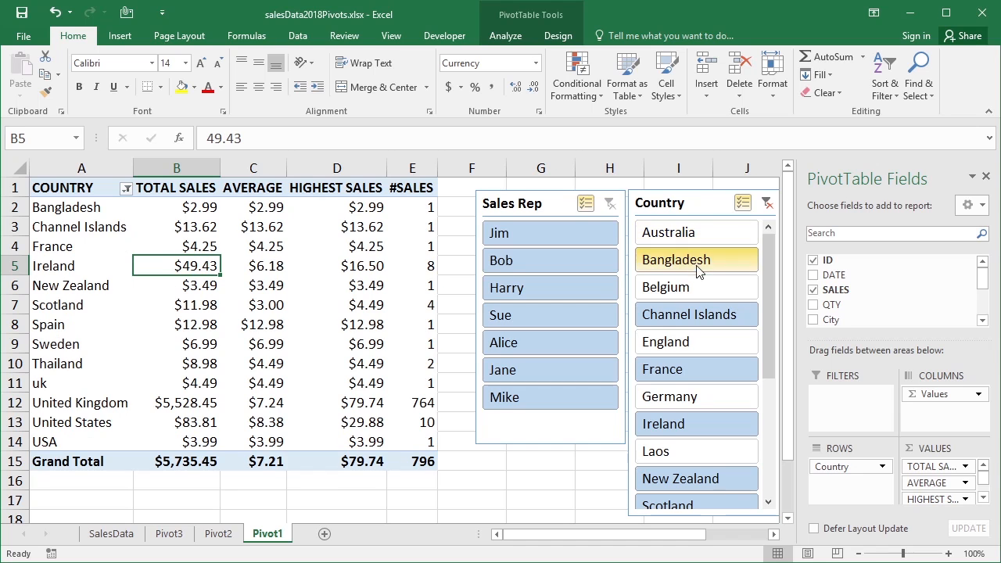
left_click(564, 268, "ctrl")
left_click(548, 344, "ctrl")
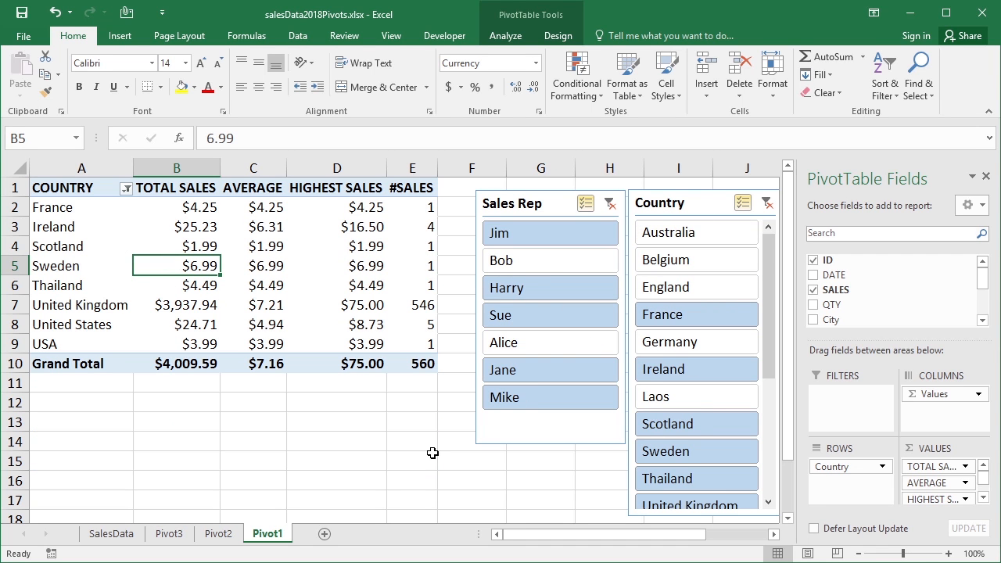
mouse_move(766, 344)
left_mouse_down()
mouse_move(762, 454)
mouse_move(772, 489)
mouse_move(771, 341)
left_mouse_up()
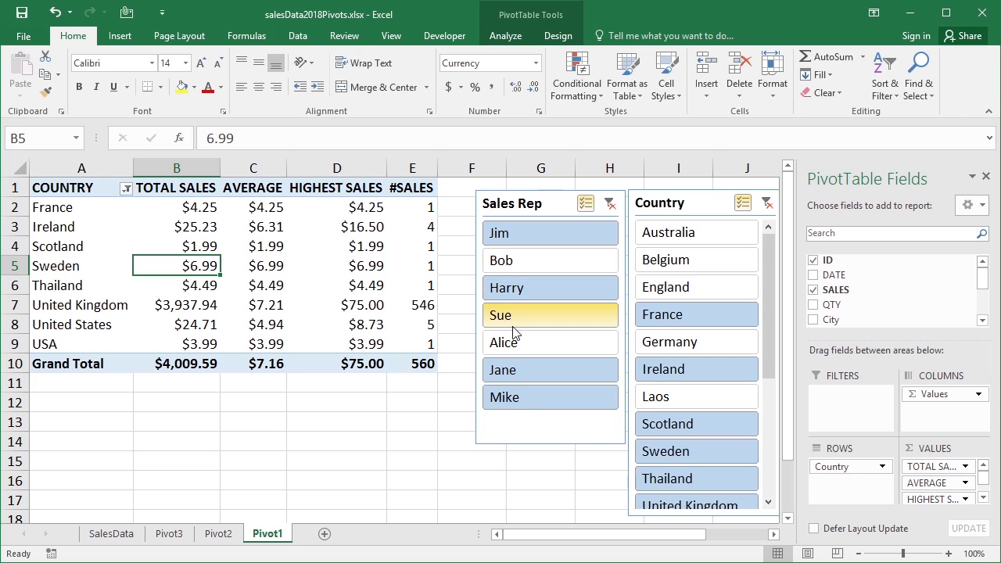
- Apply the dark orange slicer style to the Sales Rep slicer and the dark green style to the Country slicer
left_click(507, 201)
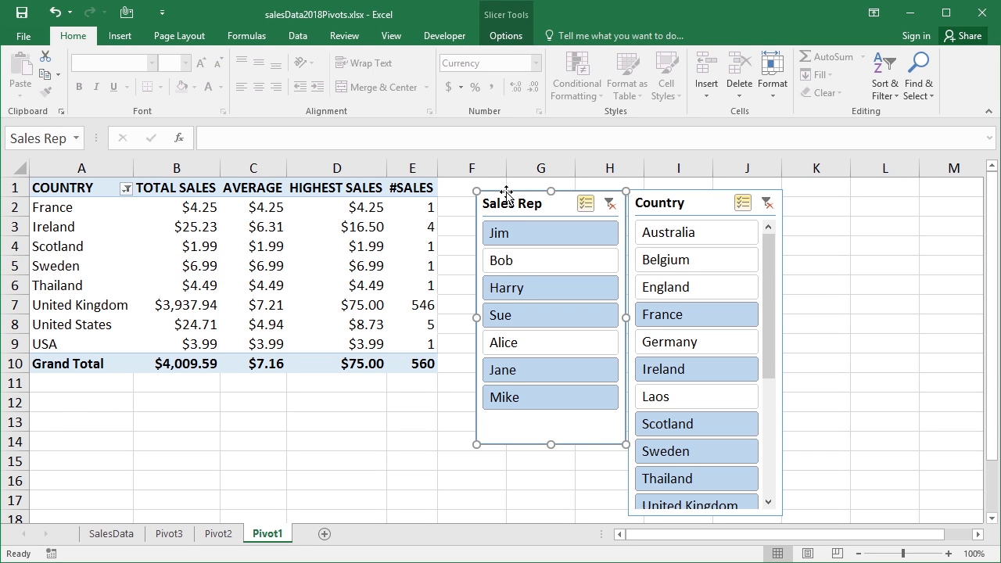
left_click(502, 36)
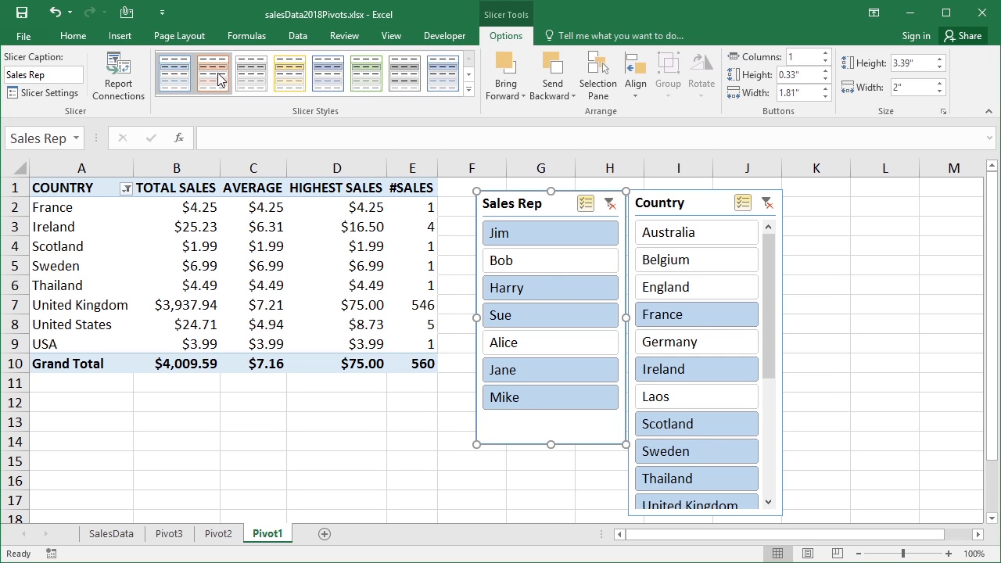
left_click(244, 70)
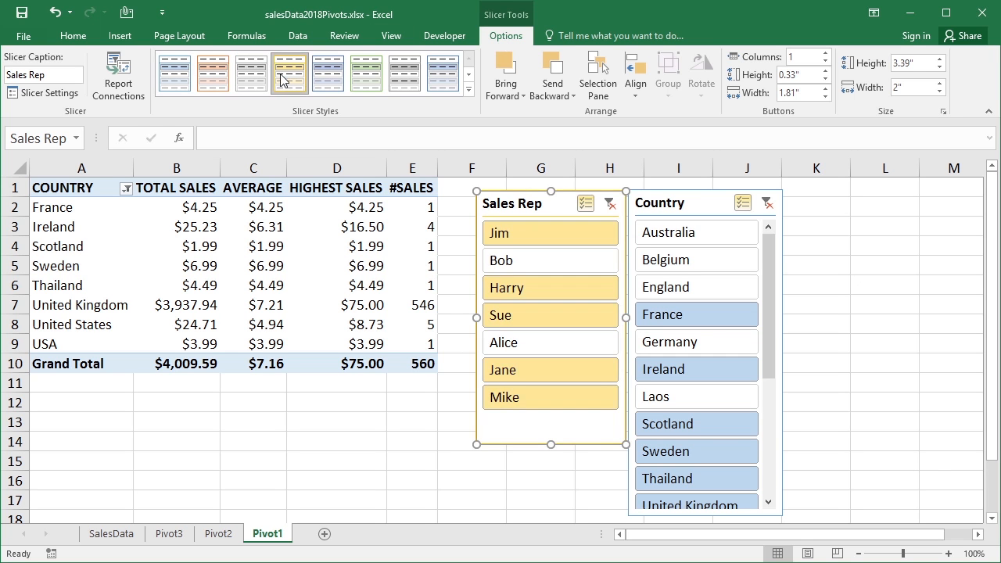
left_click(405, 73)
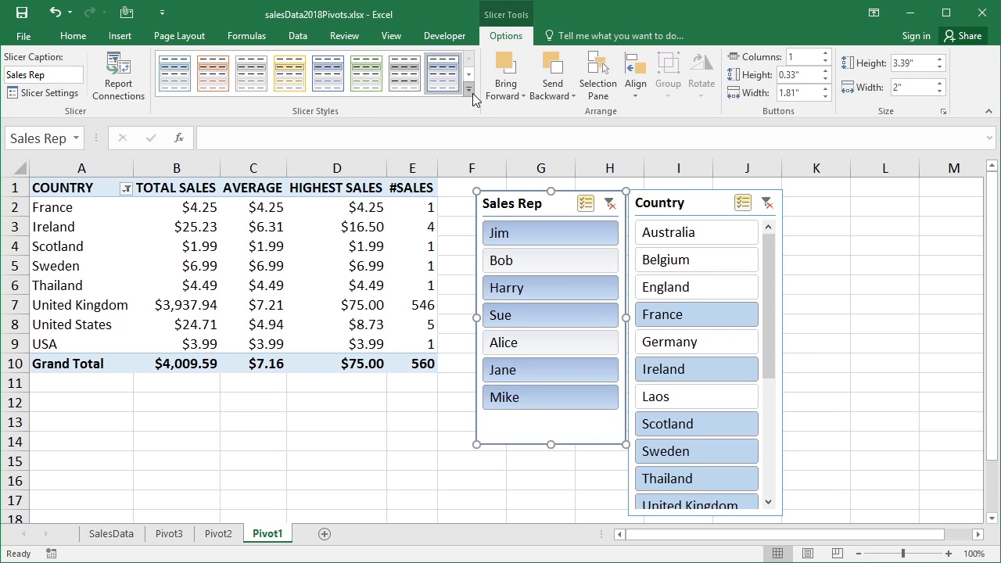
left_click(469, 89)
left_click(213, 149)
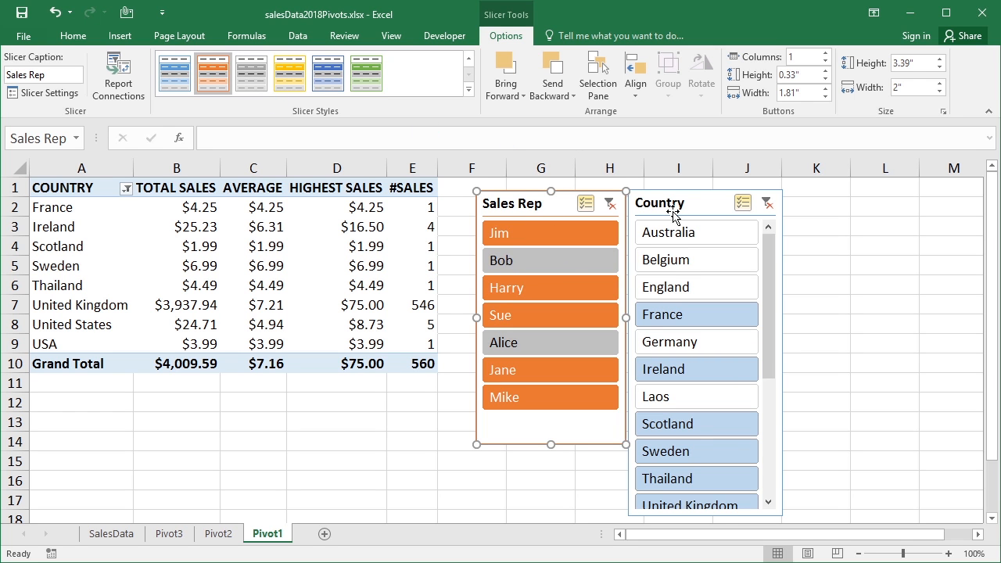
left_click(708, 203)
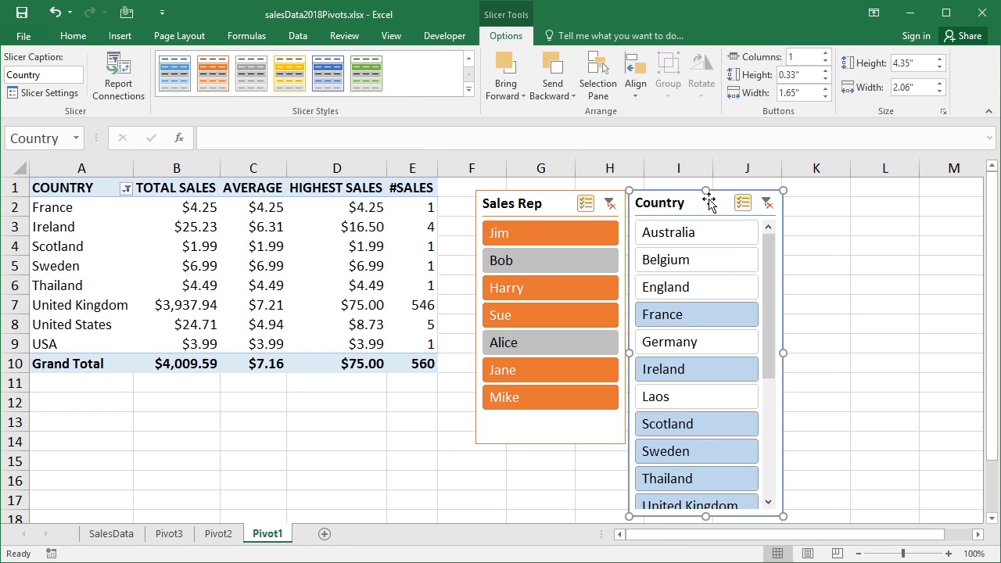
left_click(363, 78)
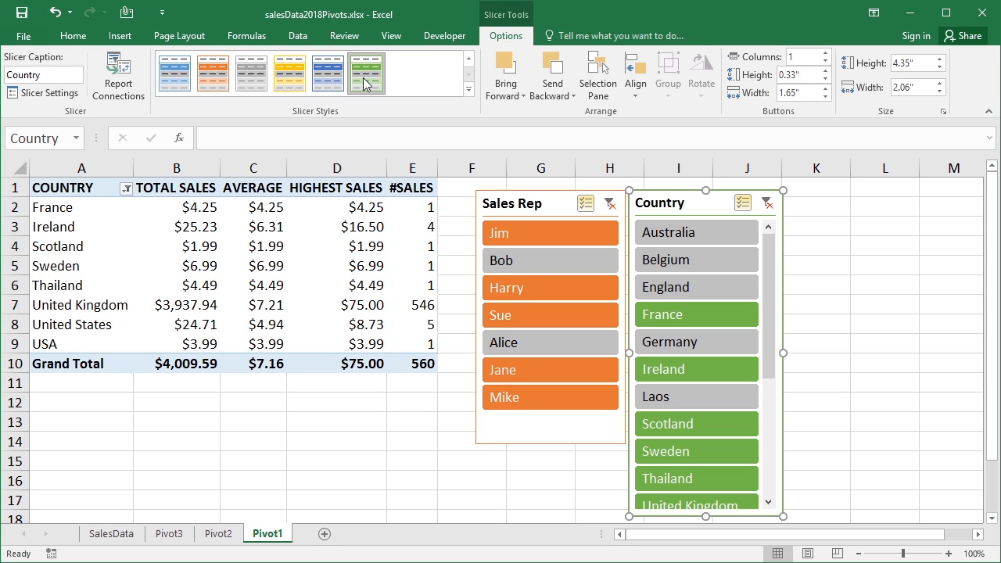
- Connect the Sales Rep slicer to the pivot tables on the Pivot2 and Pivot3 sheets as well
left_click(528, 200)
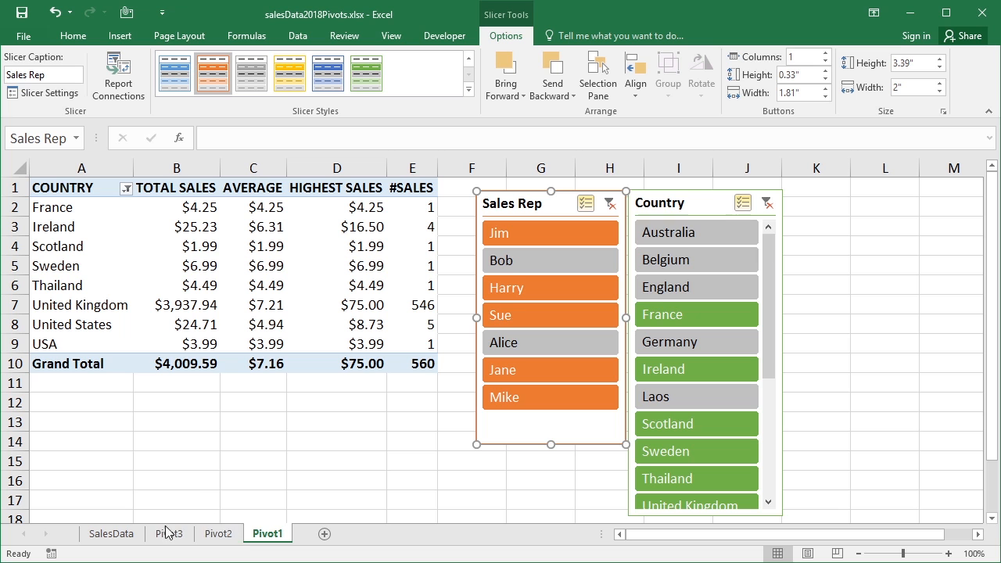
left_click(114, 74)
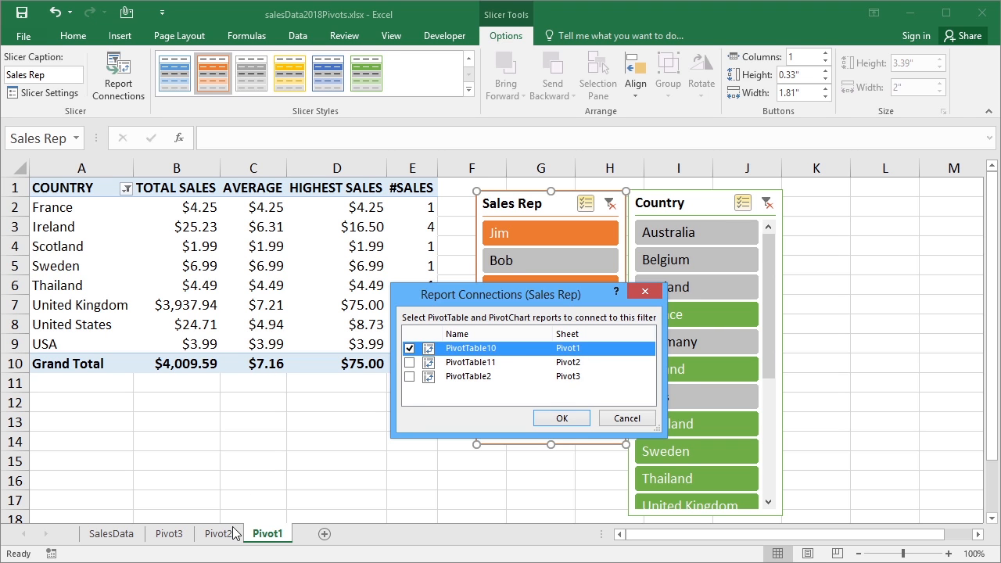
left_click(409, 362)
left_click(409, 376)
left_click(560, 418)
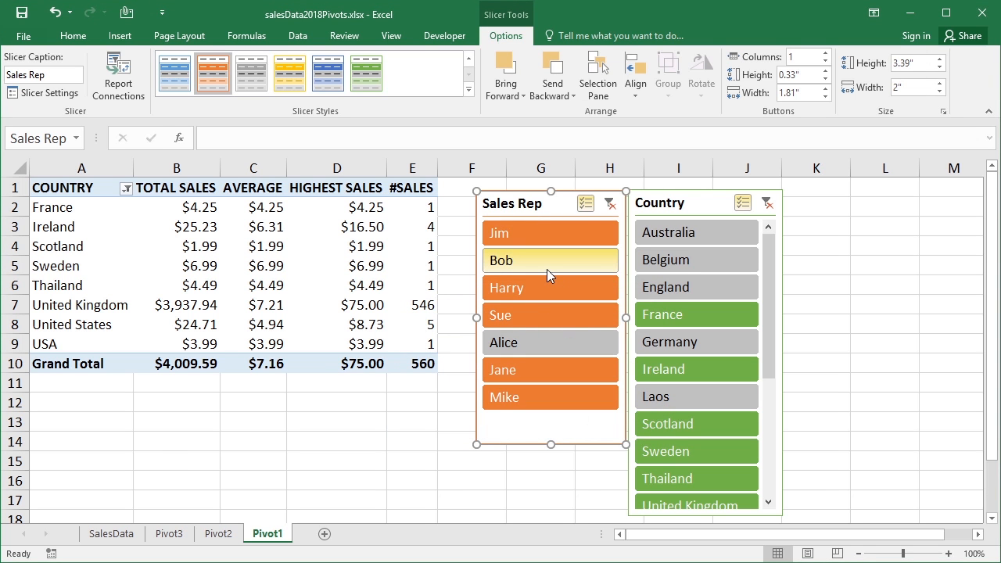
- Exclude every rep except the first in the Sales Rep slicer, and check the filtering on the Pivot2 and Pivot3 sheets
left_click(218, 534)
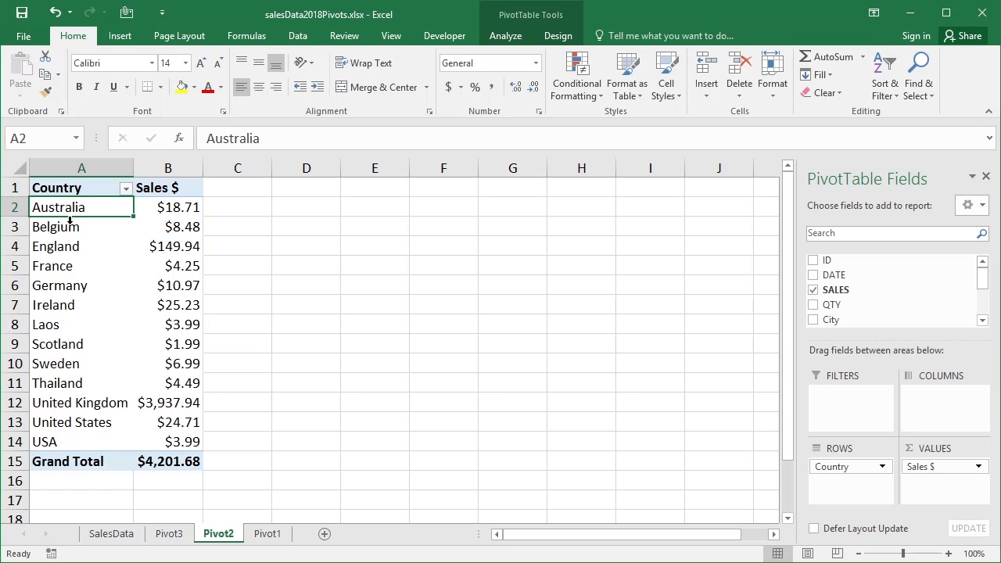
left_click(267, 535)
left_click(493, 399)
left_click(493, 371)
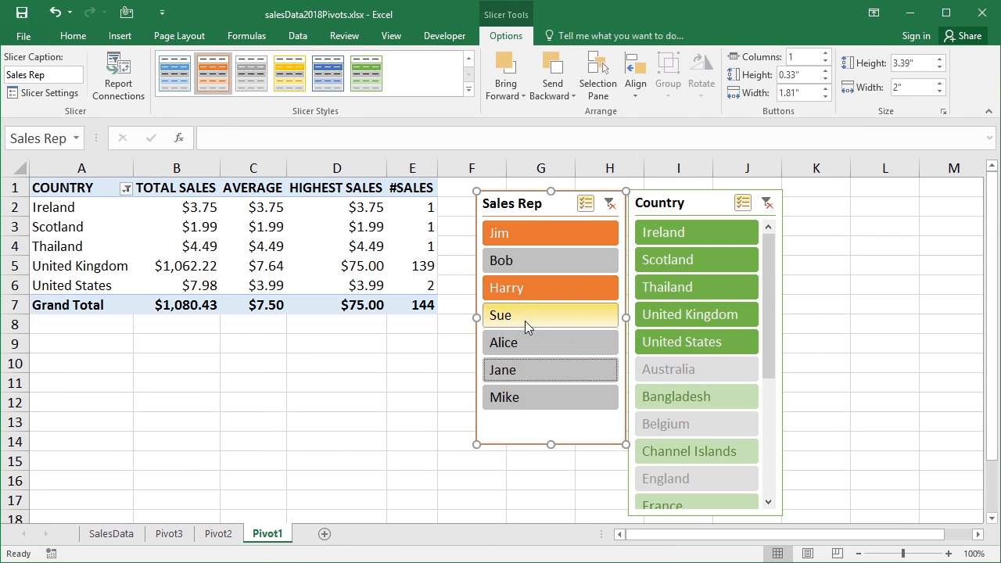
left_click(525, 317)
left_click(525, 291)
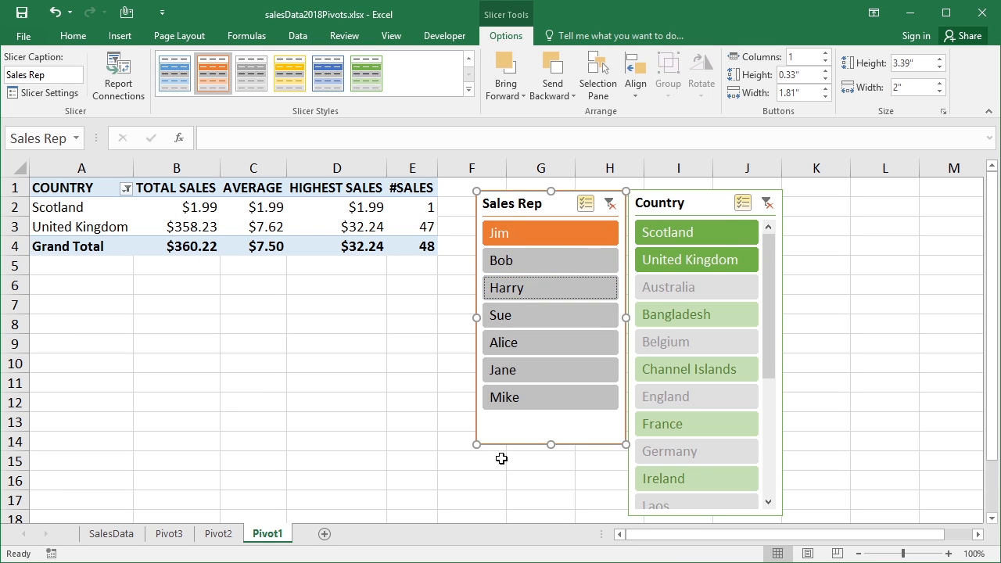
left_click(222, 534)
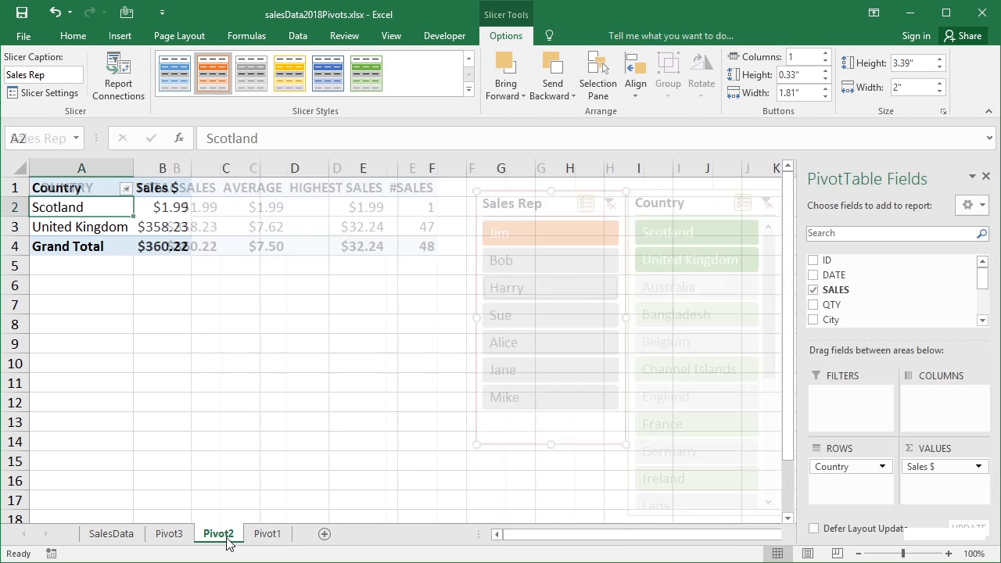
left_click(169, 534)
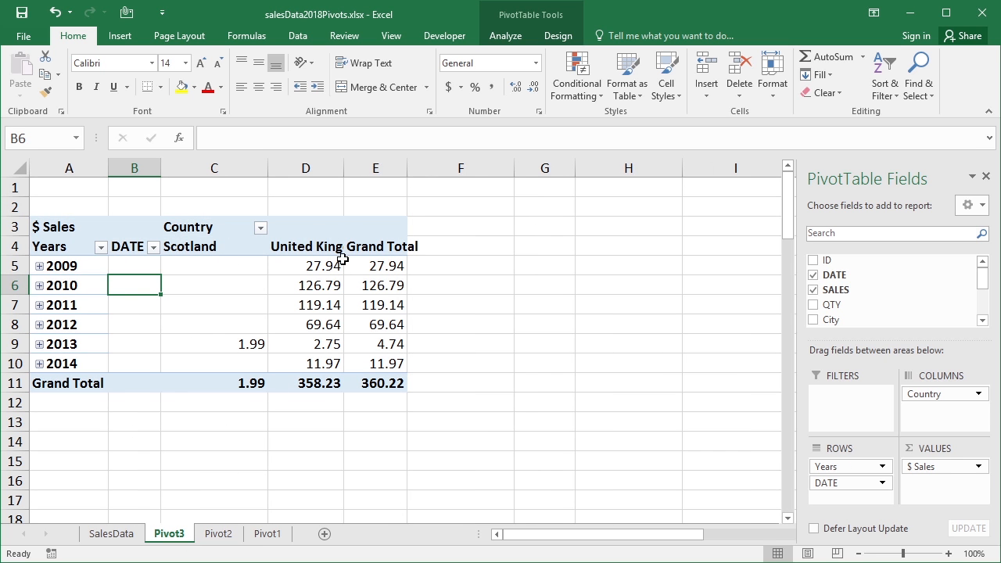
left_click(263, 537)
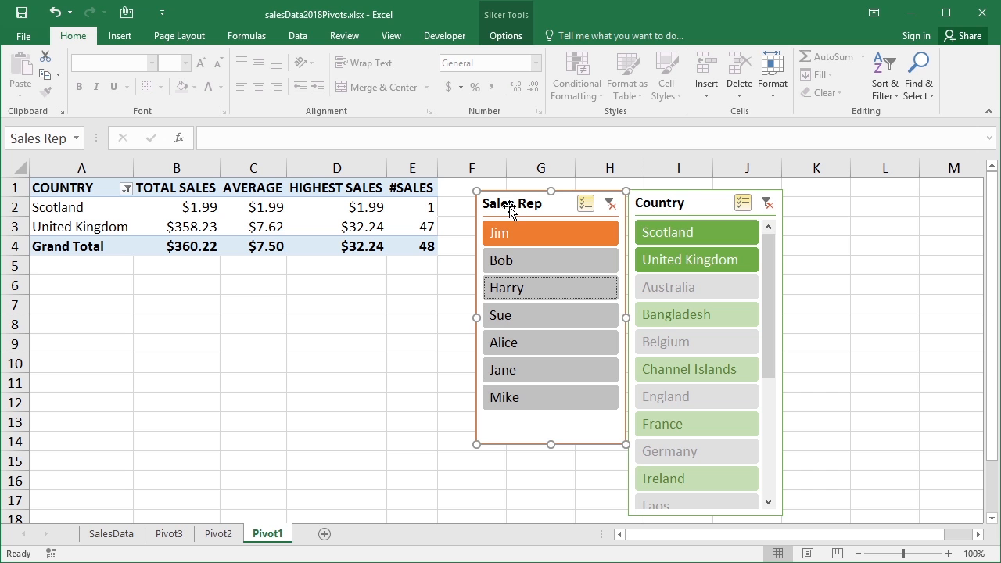
- Review the Country slicer's report connections and keep it connected only to the Pivot1 pivot table
left_click(707, 205)
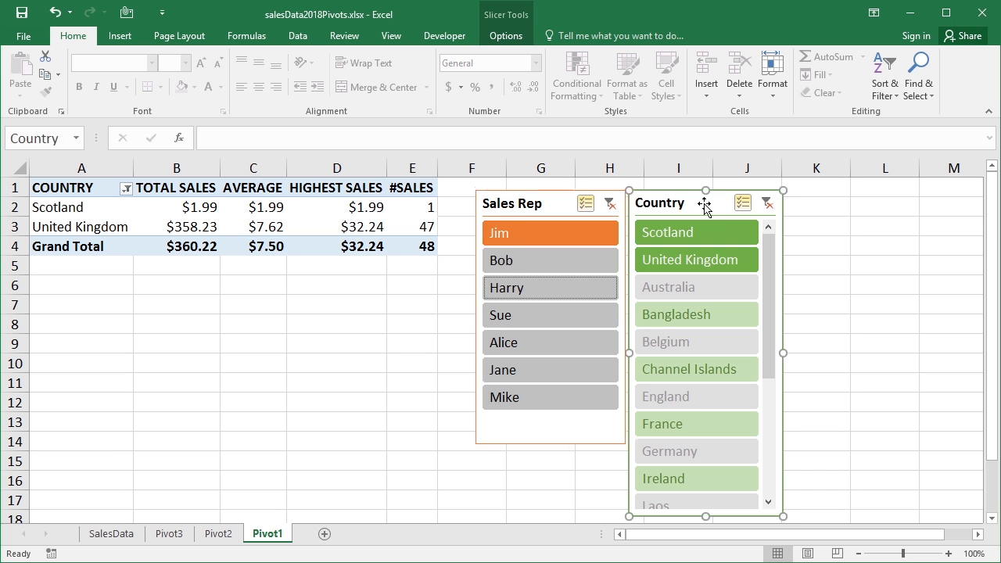
left_click(506, 36)
left_click(118, 78)
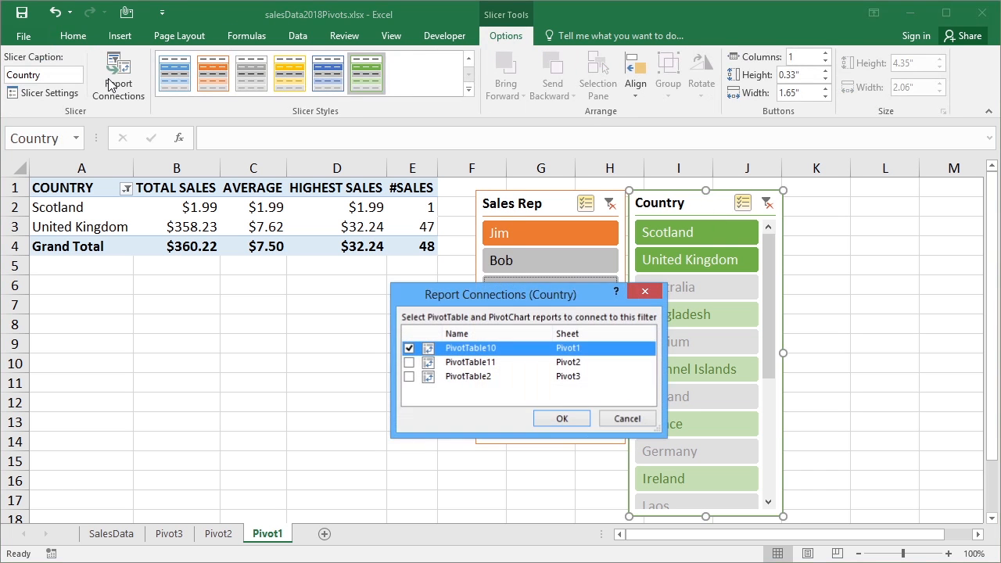
left_click(570, 423)
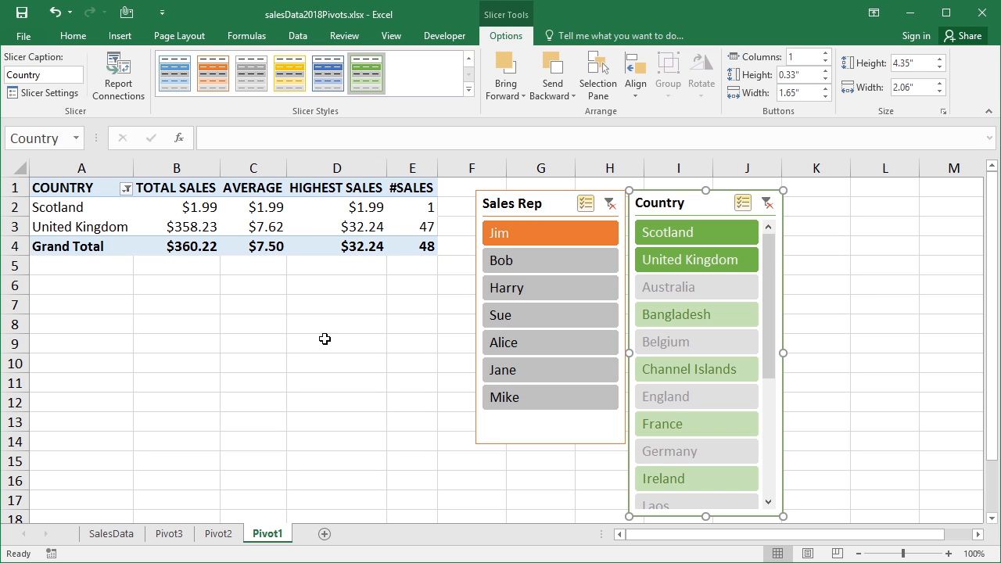
- Include all the excluded reps again in the Sales Rep slicer, and compare the Pivot2 and Pivot3 sheets with Pivot1
left_click(539, 263, "ctrl")
left_click(527, 287, "ctrl")
left_click(524, 316, "ctrl")
left_click(520, 344, "ctrl")
left_click(518, 371, "ctrl")
left_click(523, 398, "ctrl")
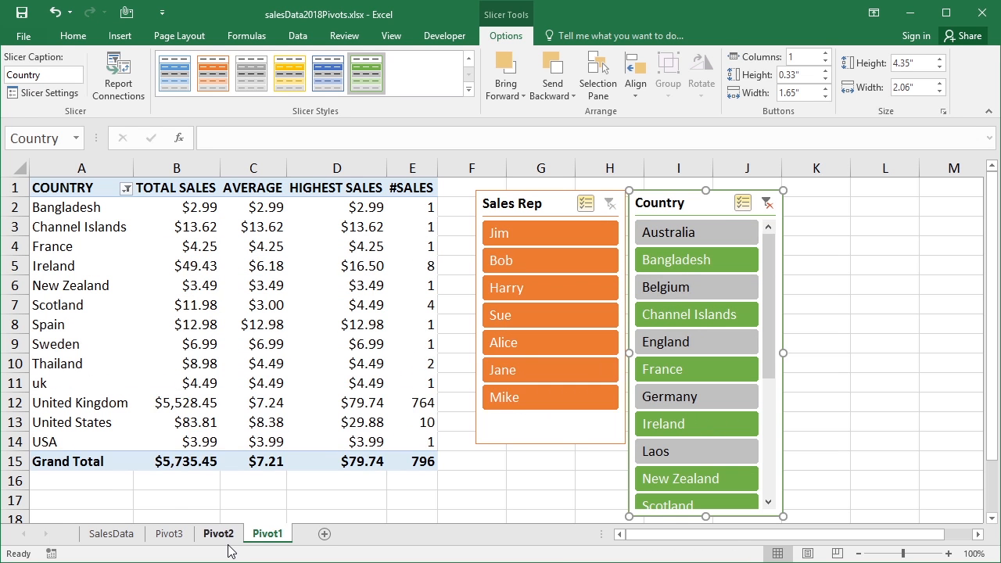
left_click(218, 534)
left_click(169, 534)
left_click(218, 534)
left_click(266, 533)
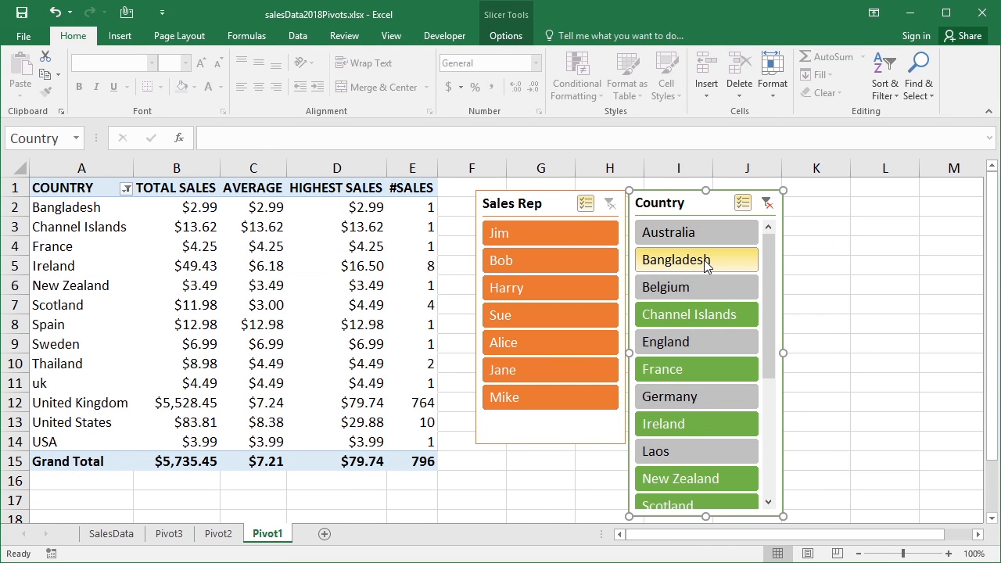
left_click(220, 533)
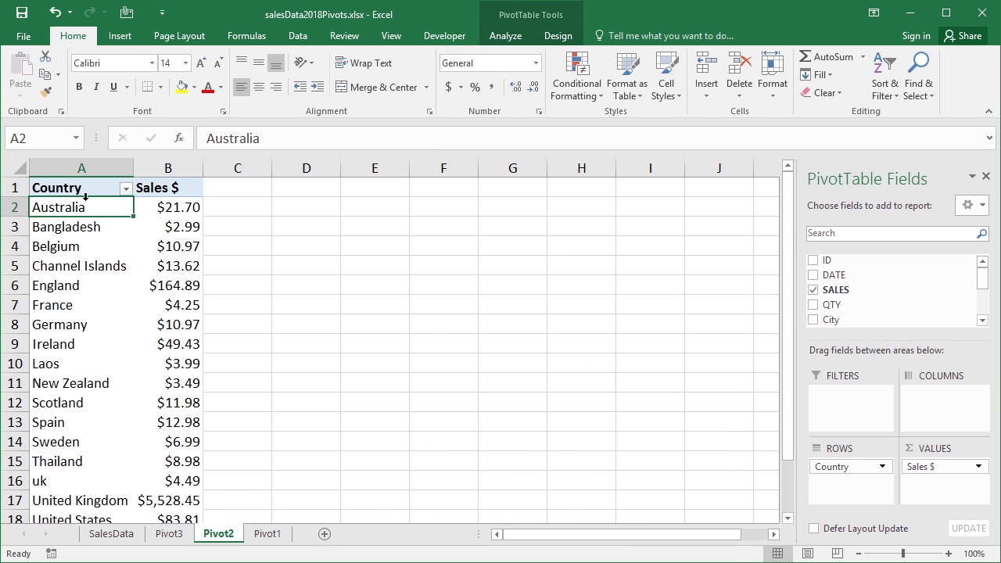
left_click(258, 538)
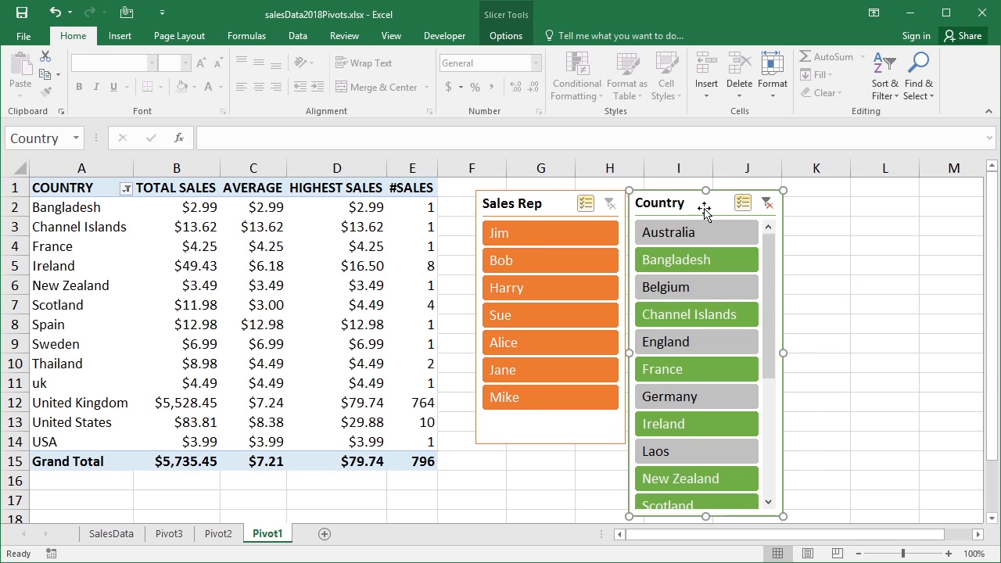
- Delete the Country and Sales Rep slicers, and select all countries in the COUNTRY column's filter
left_click_drag(697, 210, 714, 210)
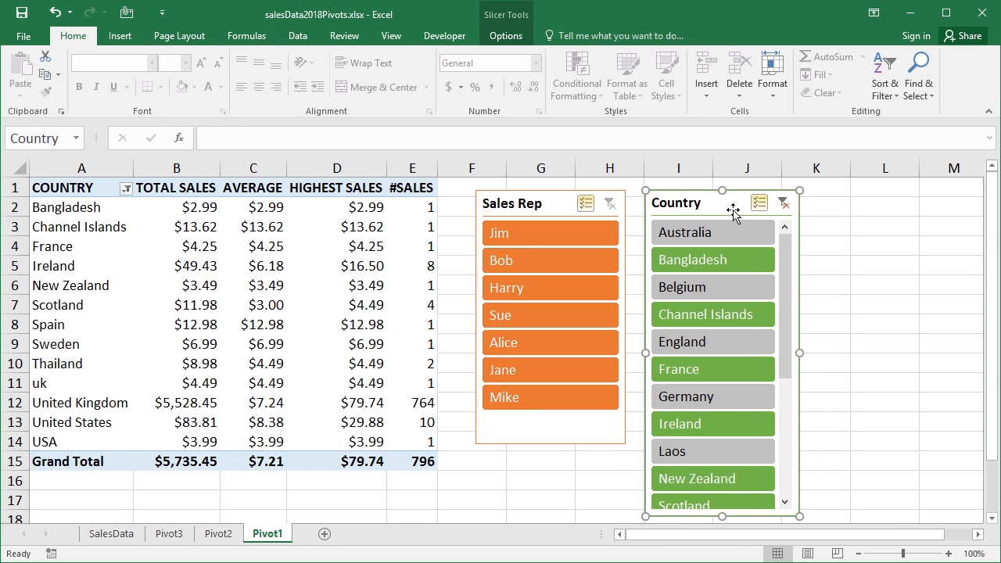
key("Delete")
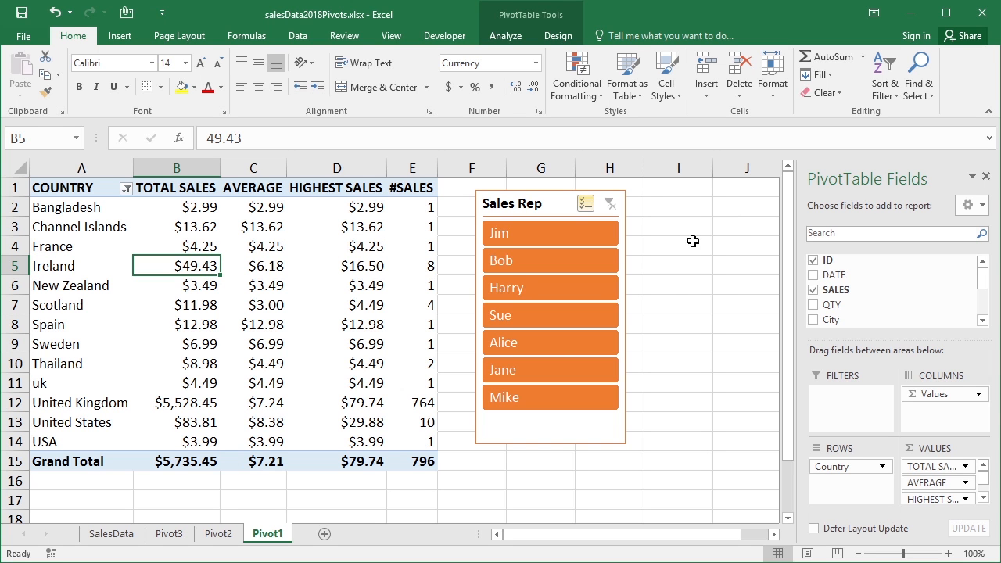
left_click(125, 189)
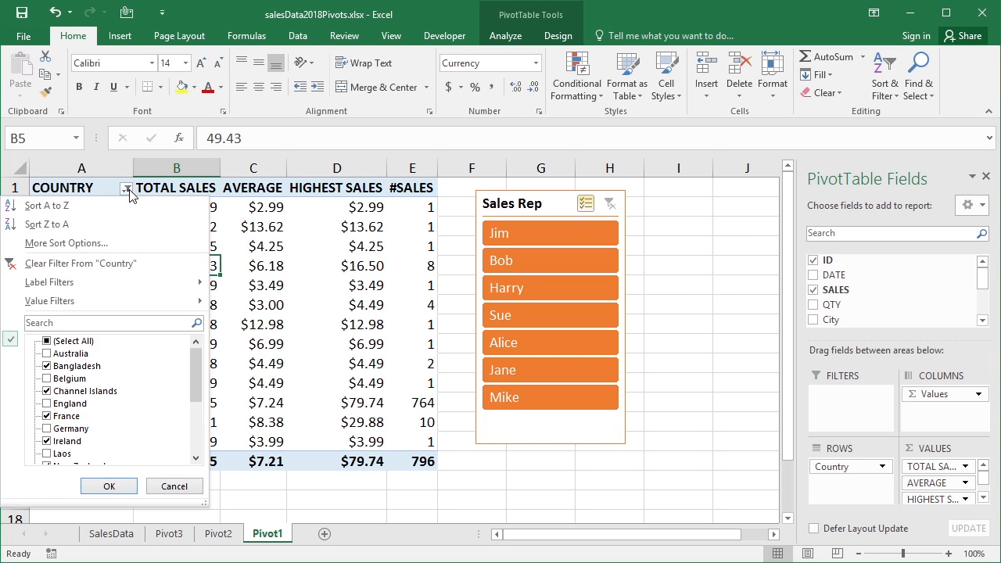
left_click(48, 342)
left_click(116, 486)
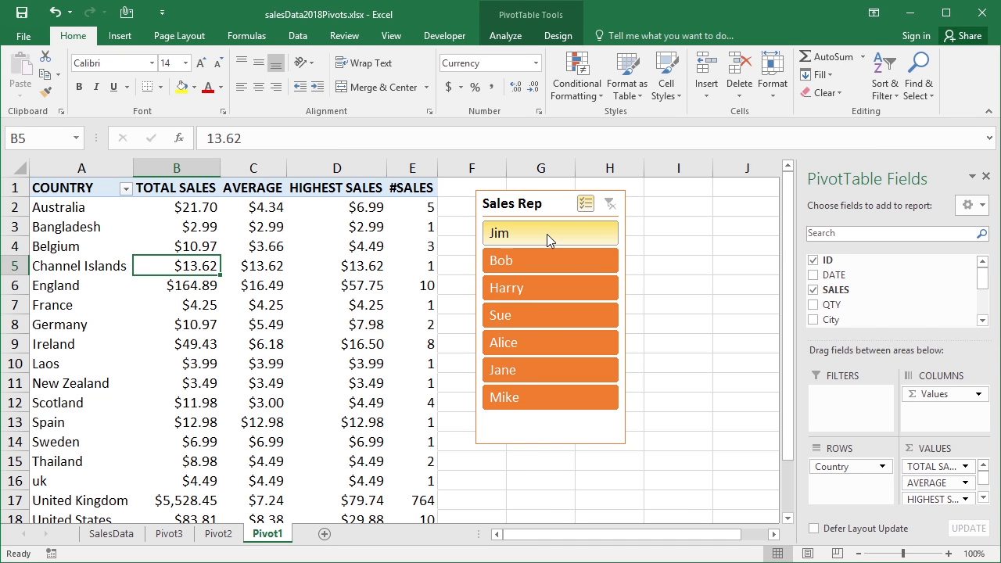
left_click(560, 200)
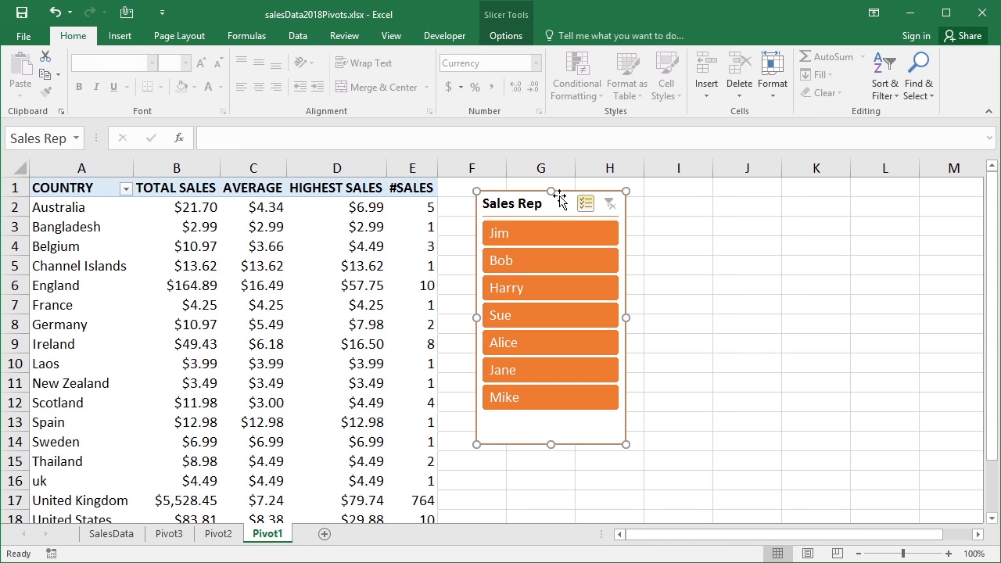
key("Delete")
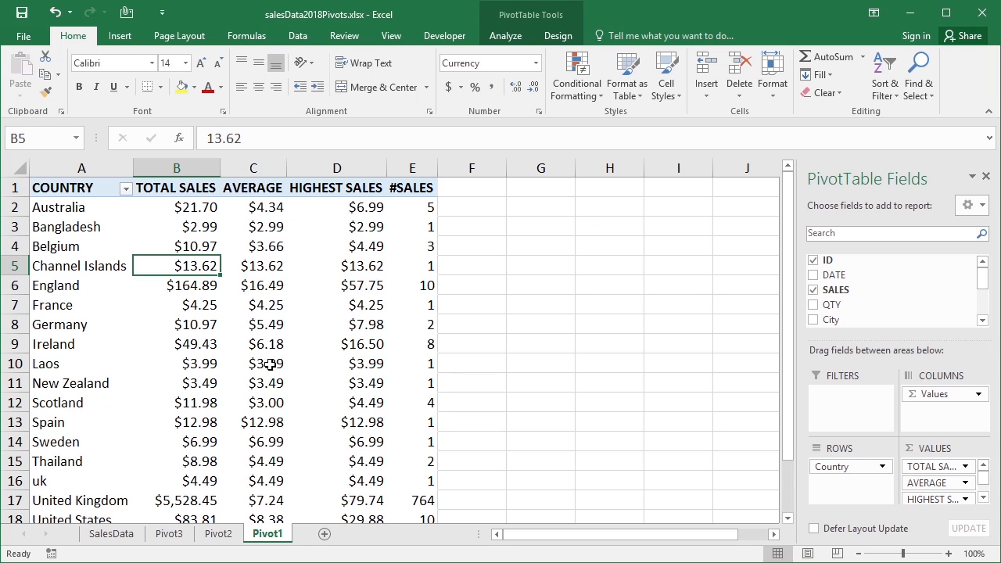
- Insert a new Sales Rep slicer beside the pivot table, starting in column G, and shrink it to about 3.14" high and 1.59" wide
left_click(252, 324)
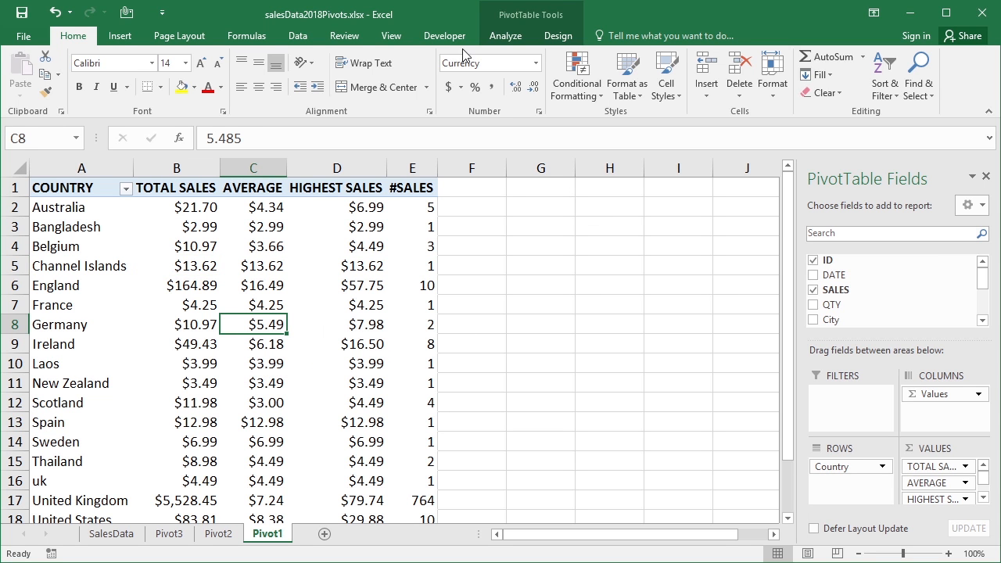
left_click(505, 36)
left_click(383, 56)
left_click_drag(532, 201, 599, 201)
left_click(532, 332)
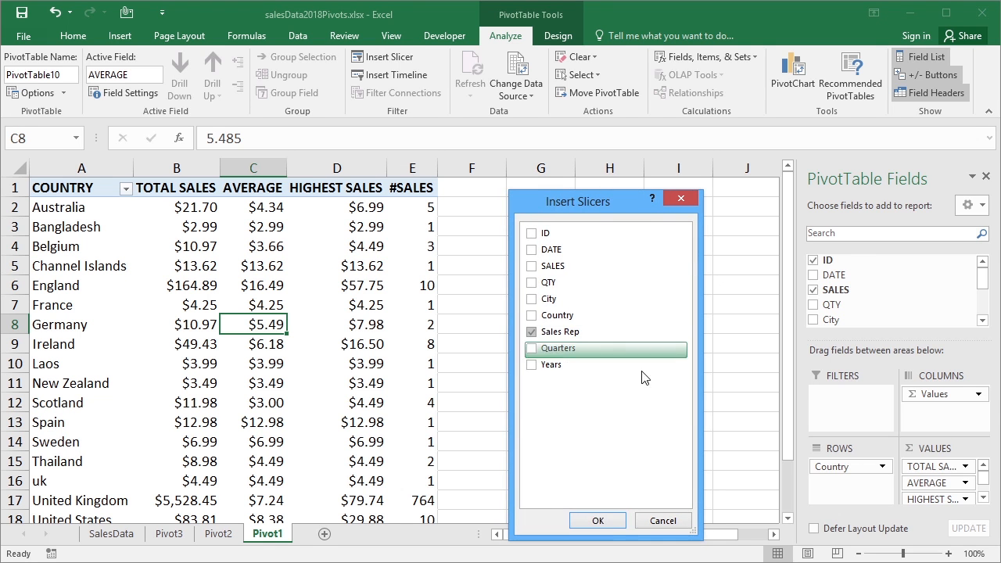
left_click(610, 520)
left_click_drag(420, 264, 625, 209)
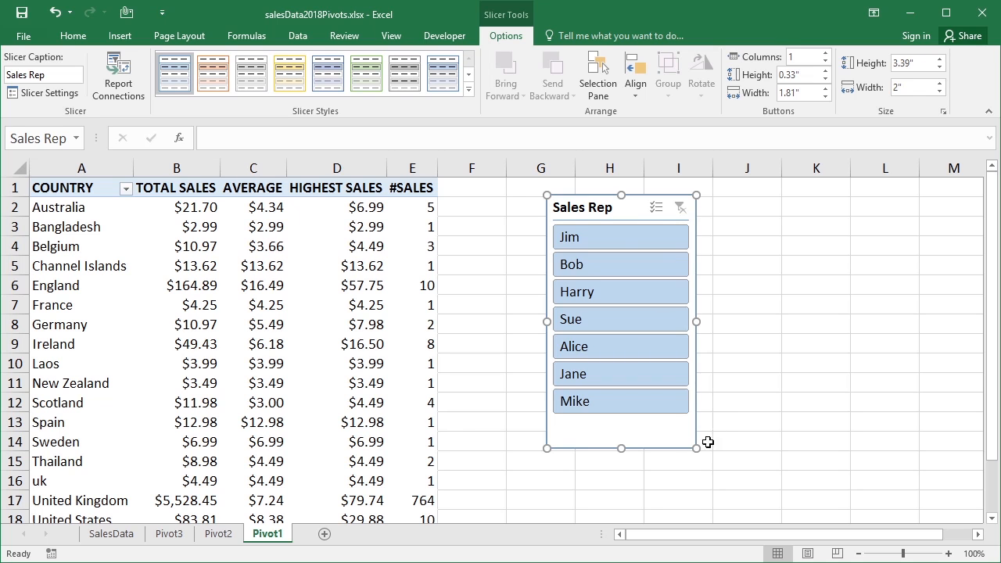
left_click_drag(696, 450, 665, 429)
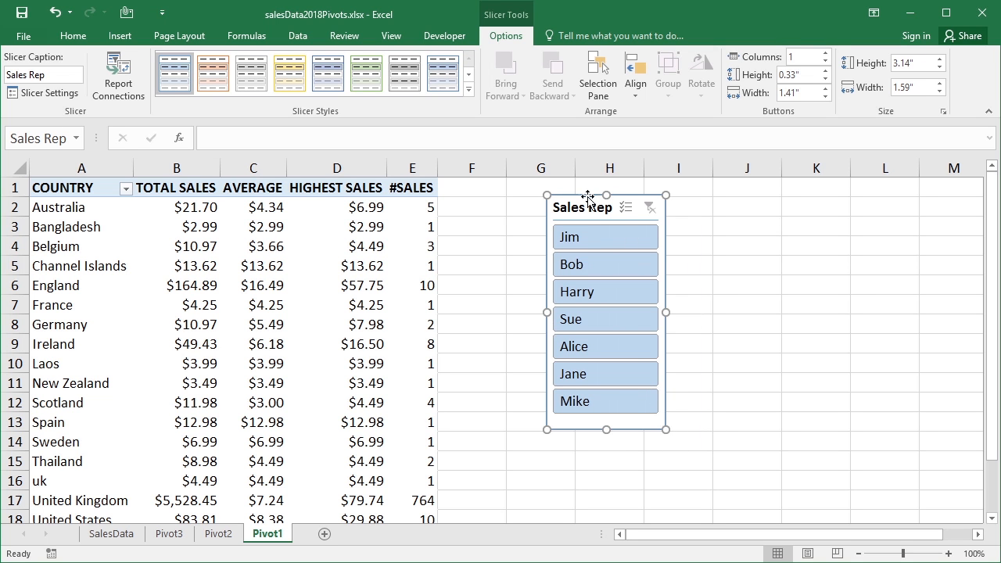